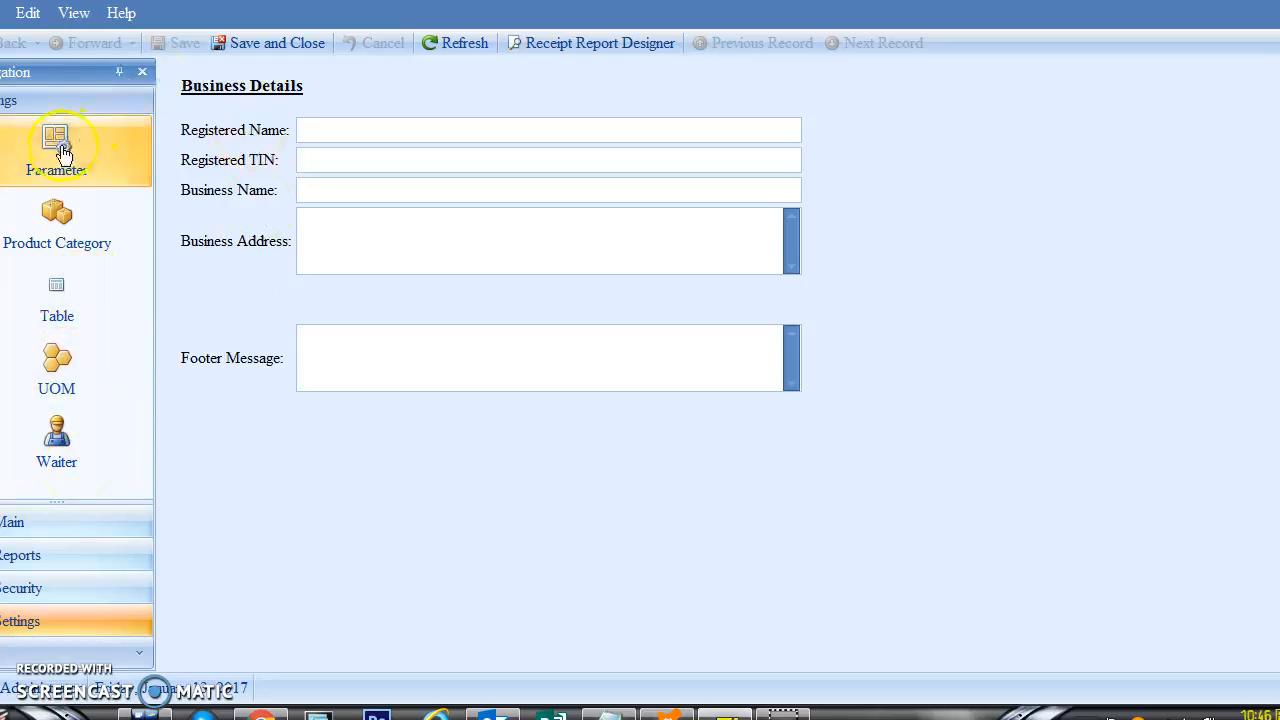
Step: Open the Parameter settings' empty Business Details form at the Registered Name field
left_click(316, 130)
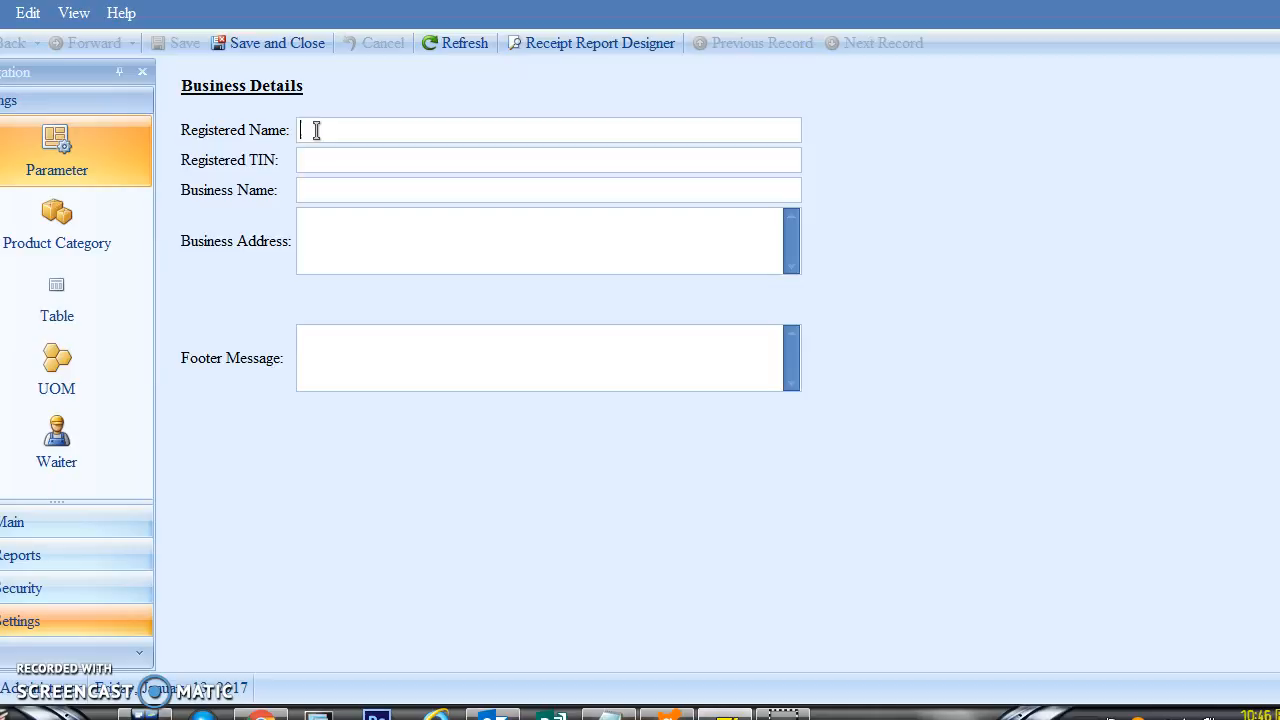
Step: Enter Registered Name Sizzling Silog, its TIN, Quezon City address and Thank You footer, then save
type("SI")
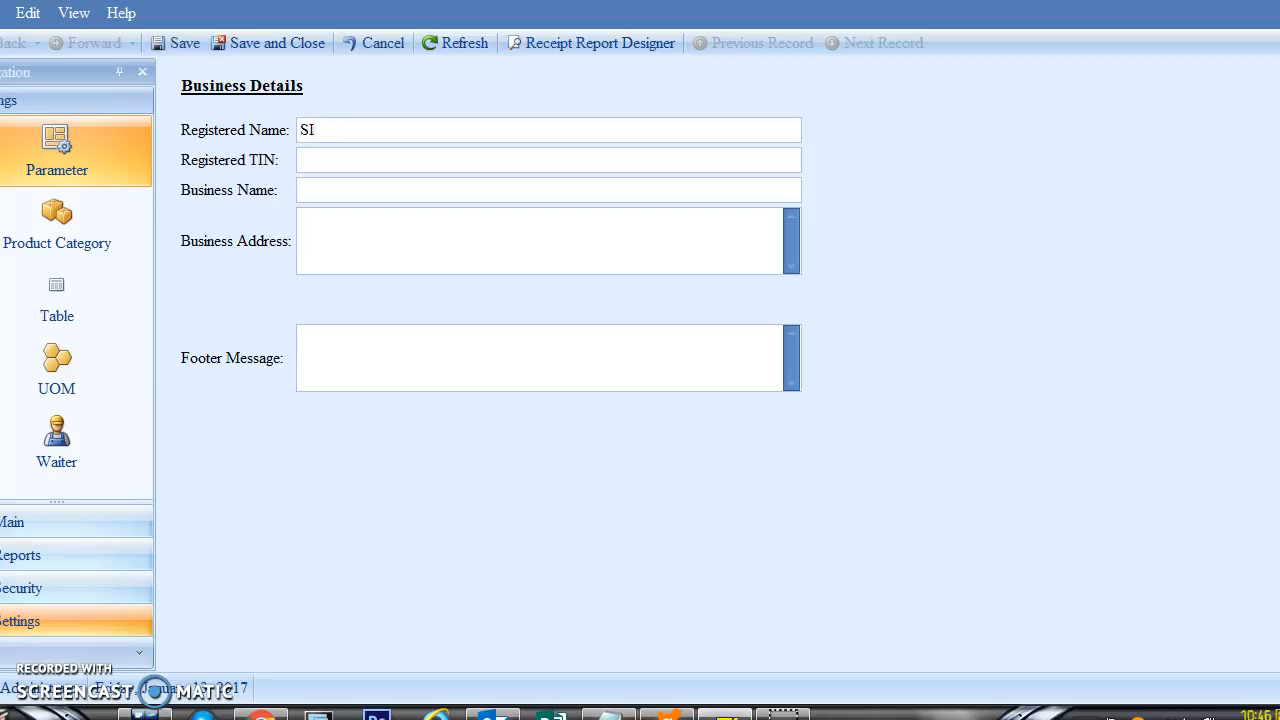
key("BackSpace")
key("BackSpace")
left_click(320, 160)
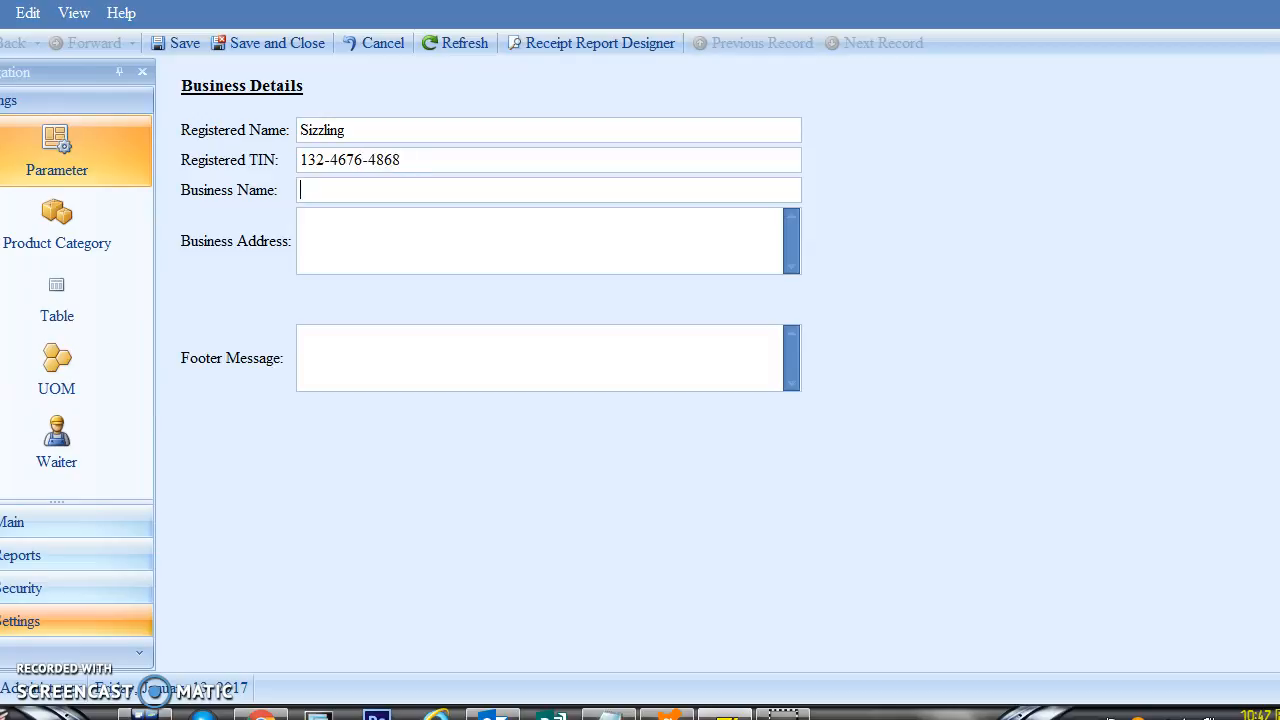
type("Sizzling")
key("Tab")
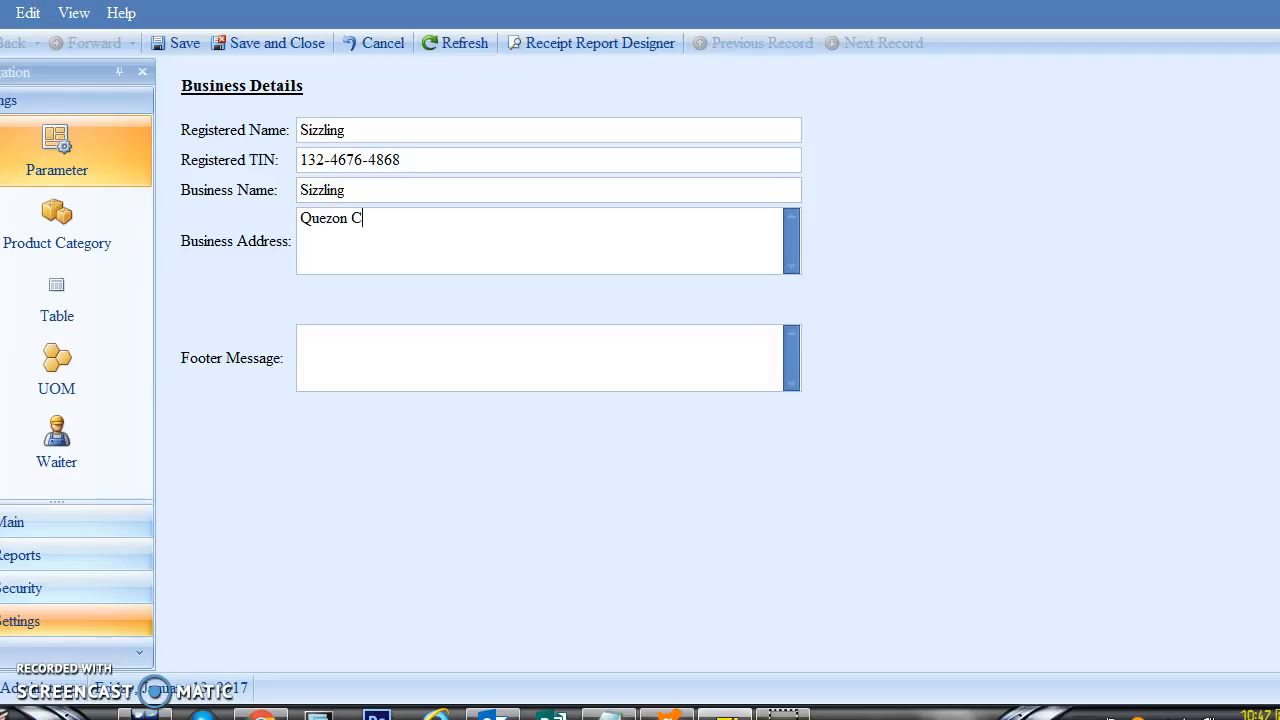
key("BackSpace")
key("BackSpace")
key("BackSpace")
type("nk You Come Again")
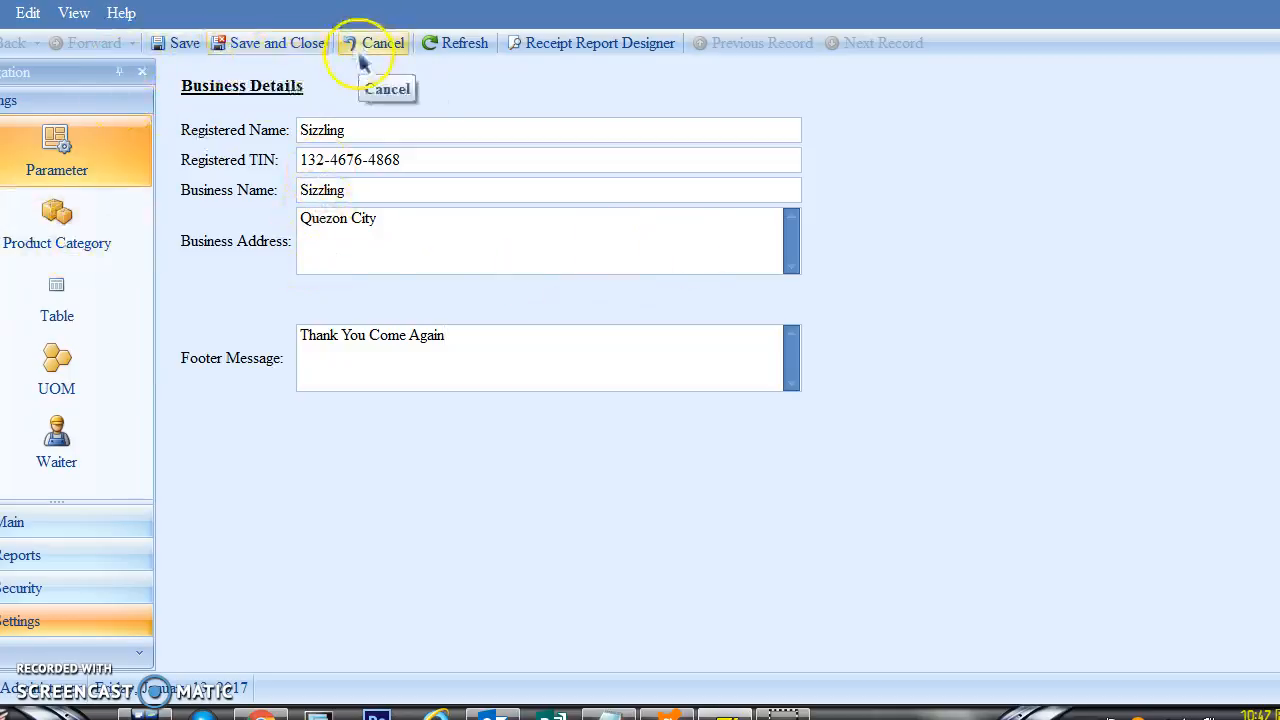
left_click(272, 54)
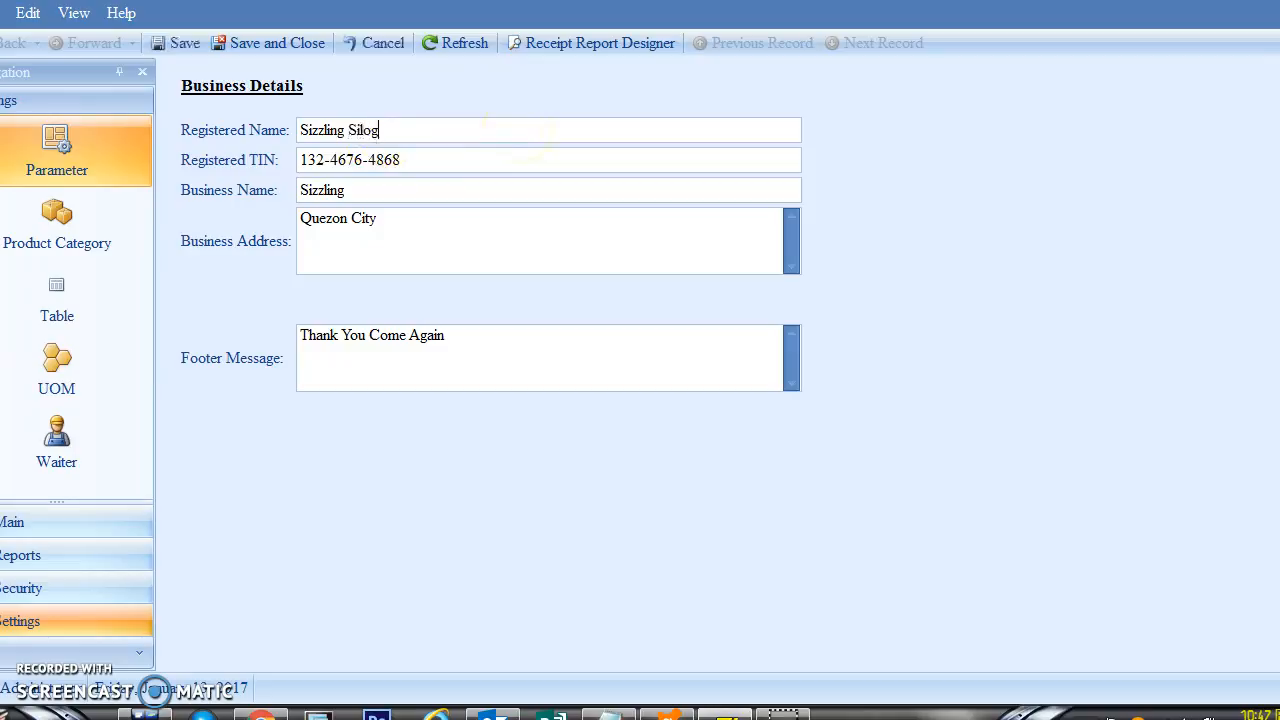
left_click(176, 43)
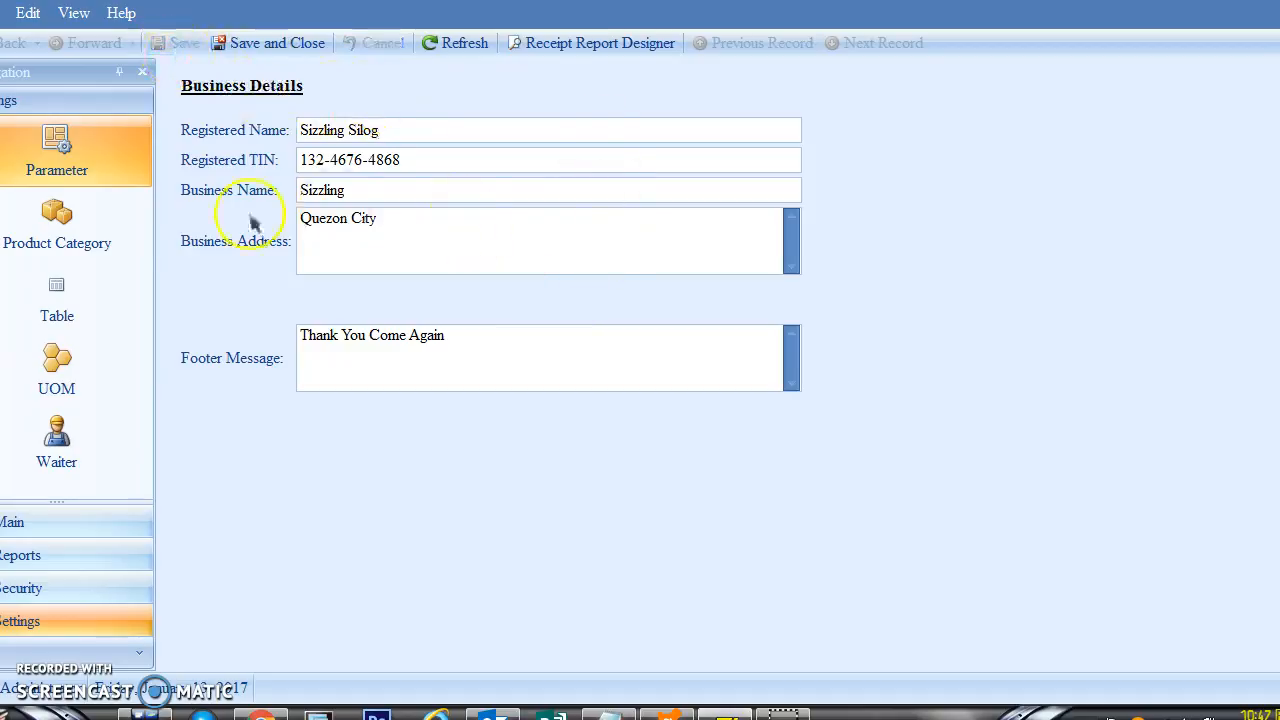
Step: Create product categories Category 3 and Category 4, then return to the category list
left_click(58, 222)
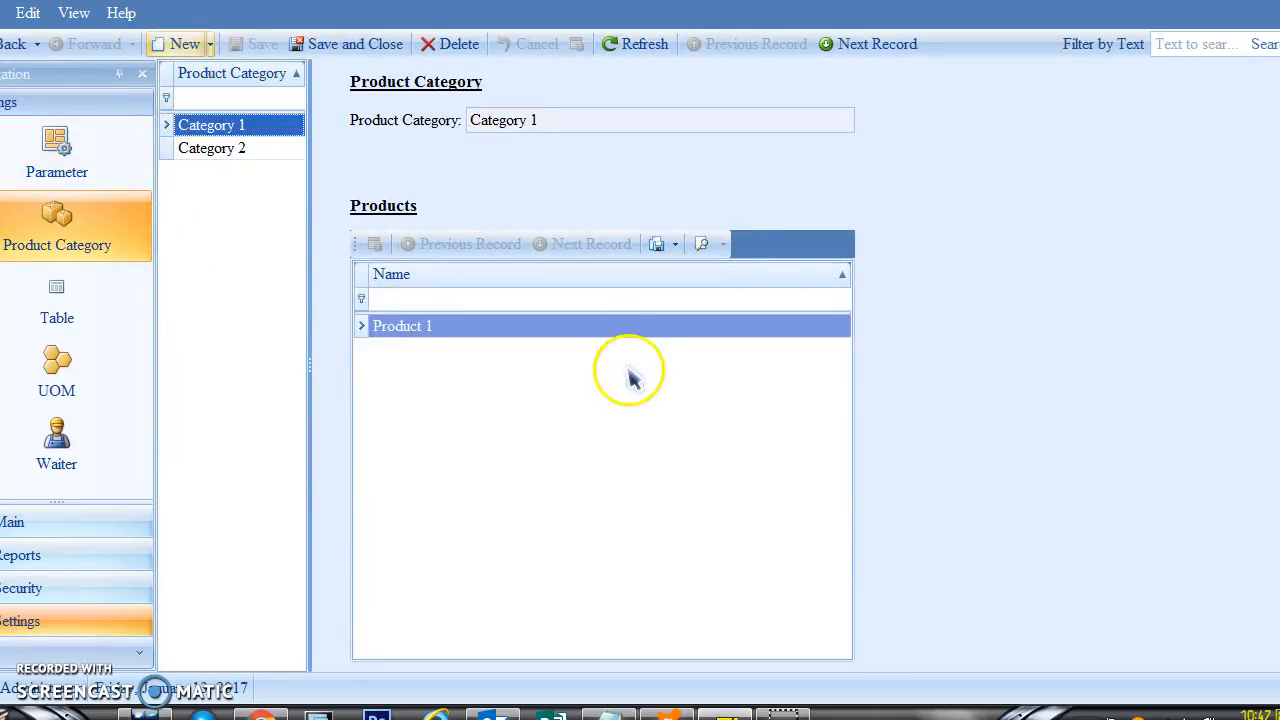
left_click(182, 47)
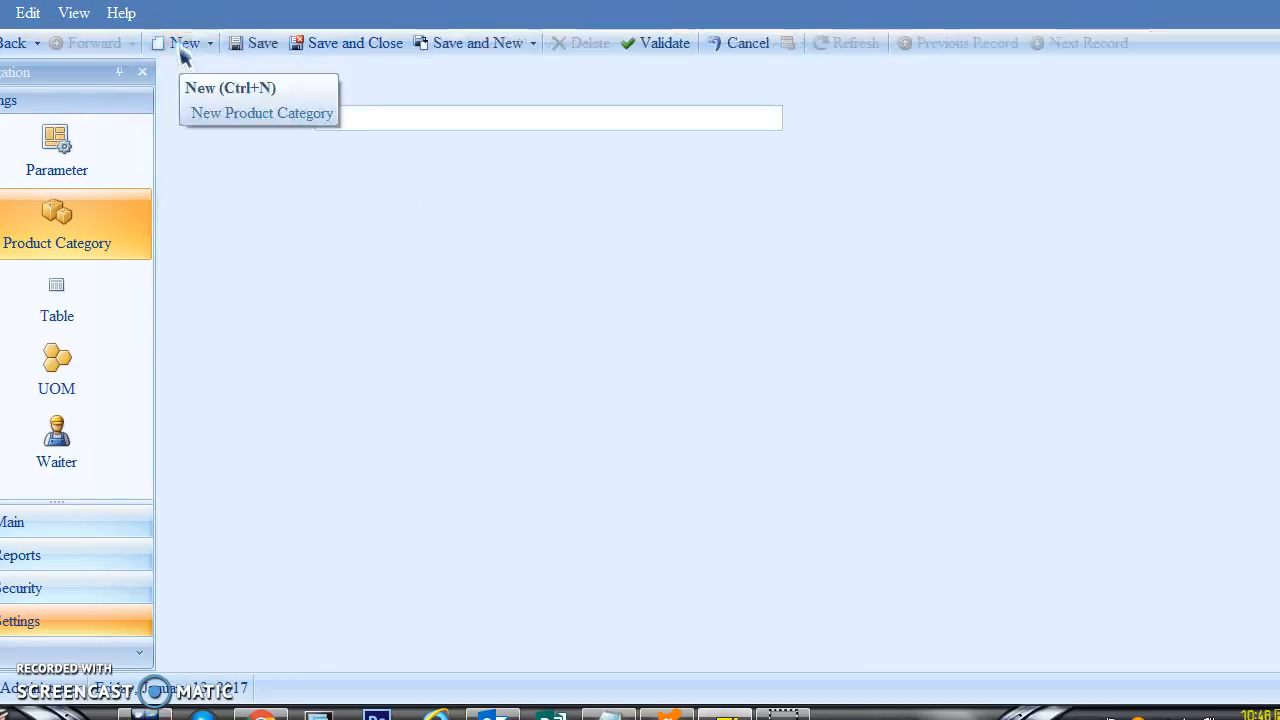
left_click(382, 112)
type("Category 3")
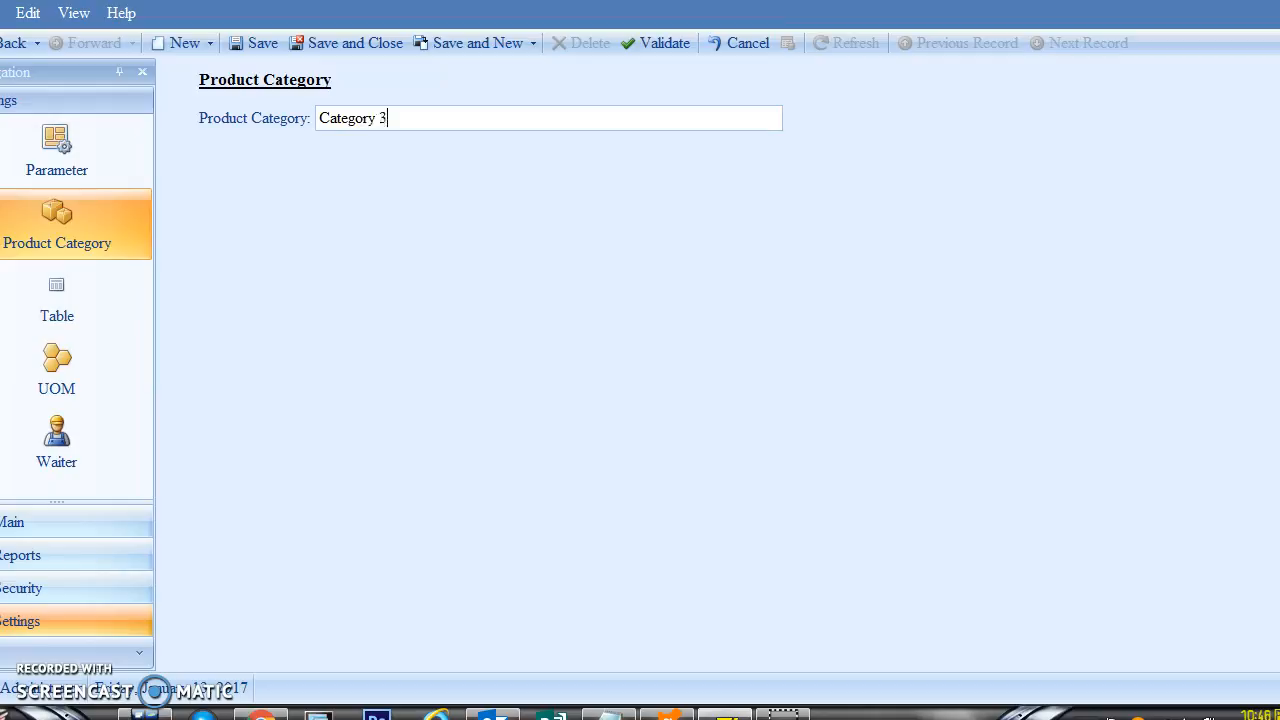
left_click(480, 43)
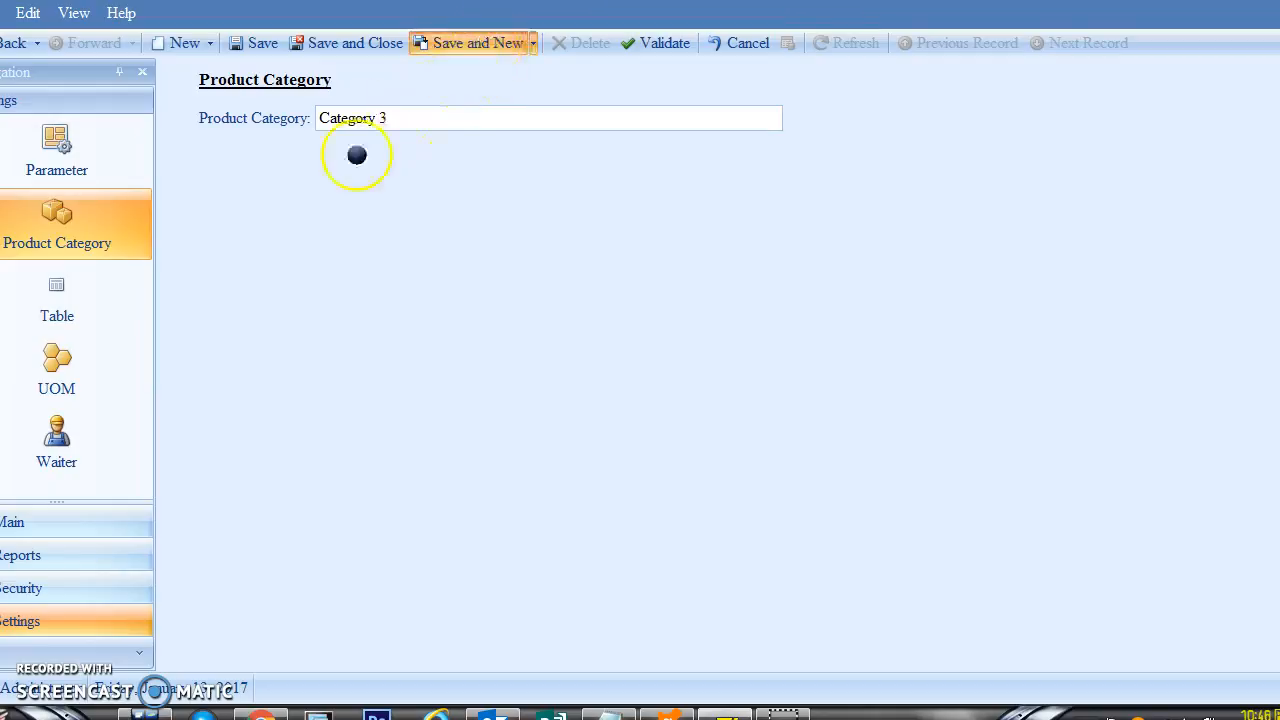
left_click(409, 122)
type("Cat")
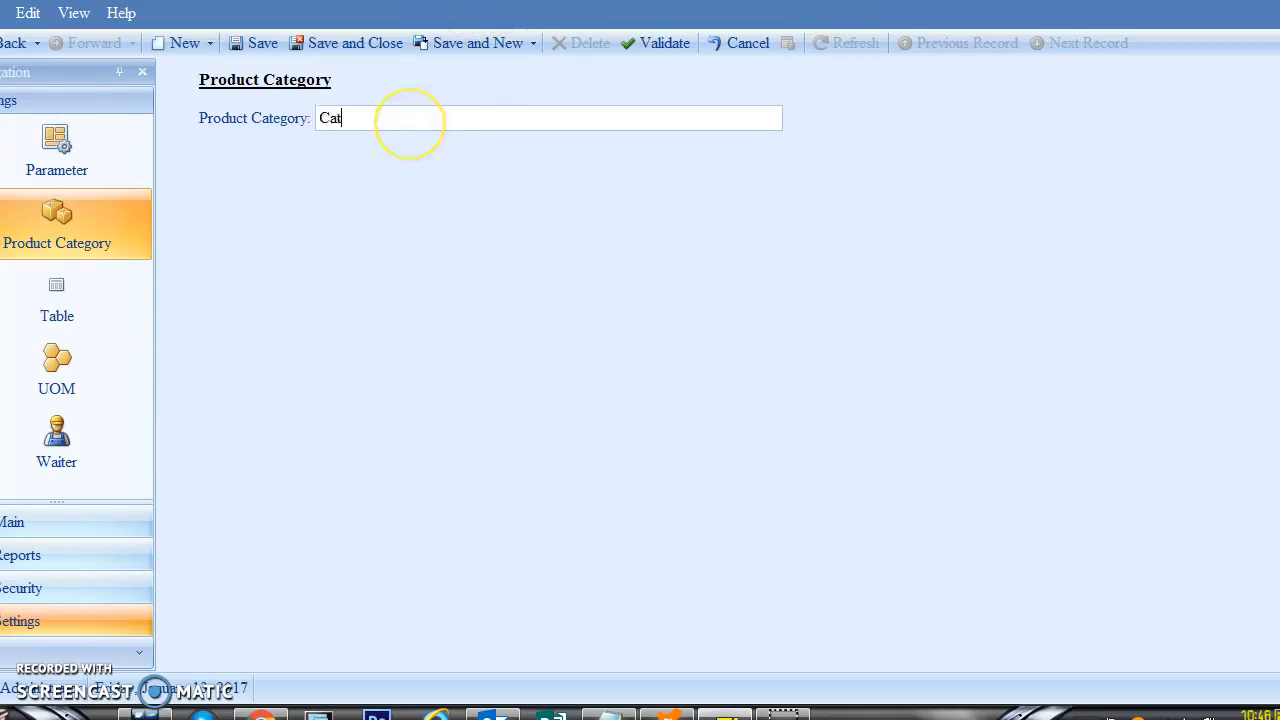
type("egory 4")
left_click(352, 45)
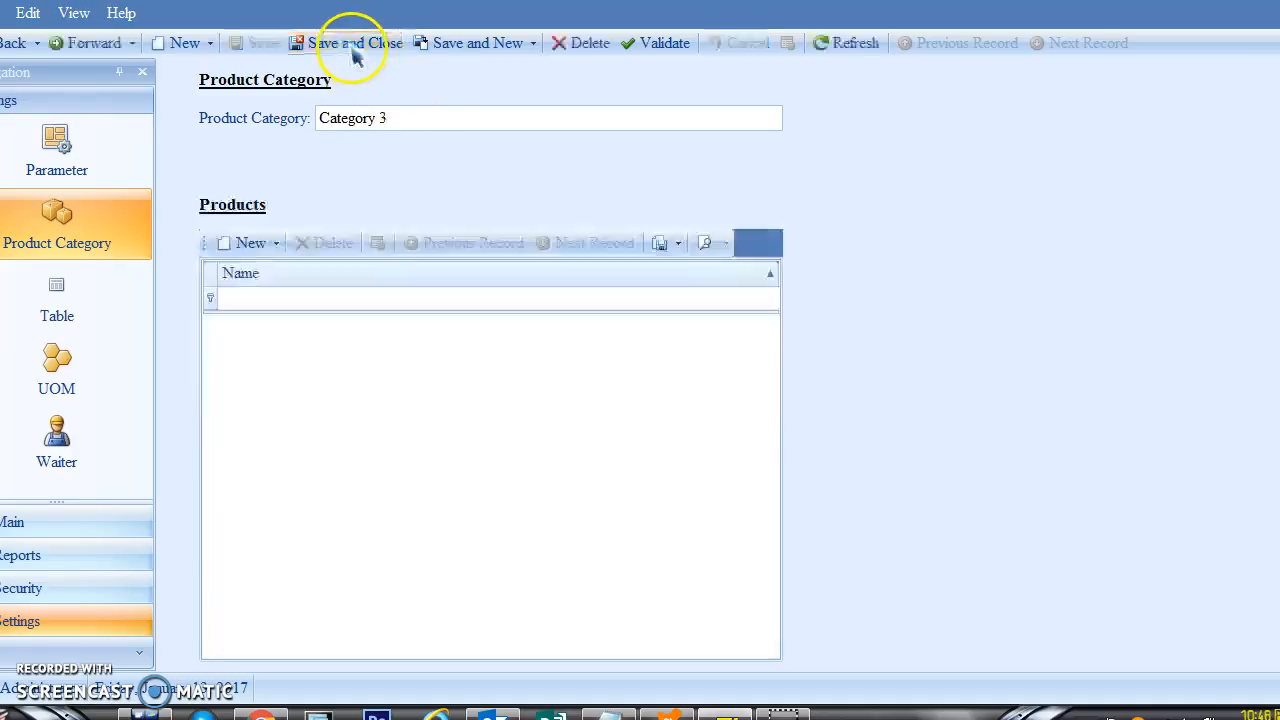
left_click(45, 238)
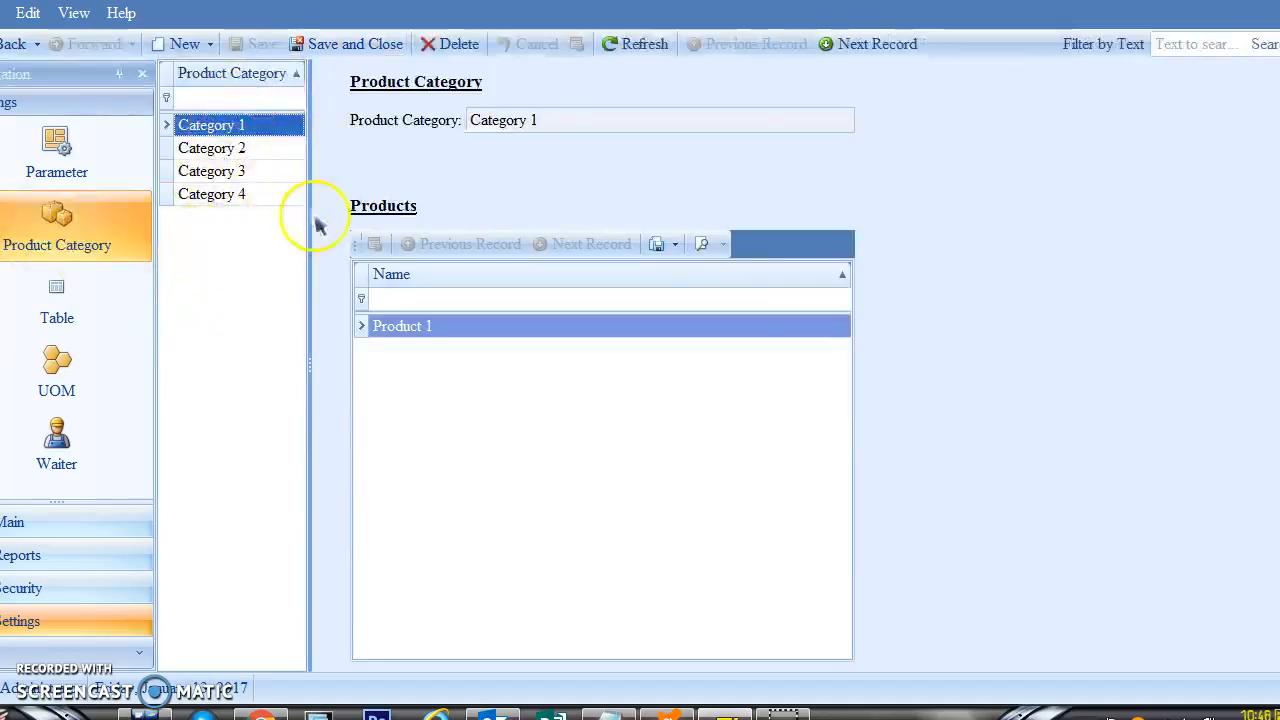
Step: Add dining tables Table No. 1, Table A and Table 2, then start naming another table
left_click(63, 305)
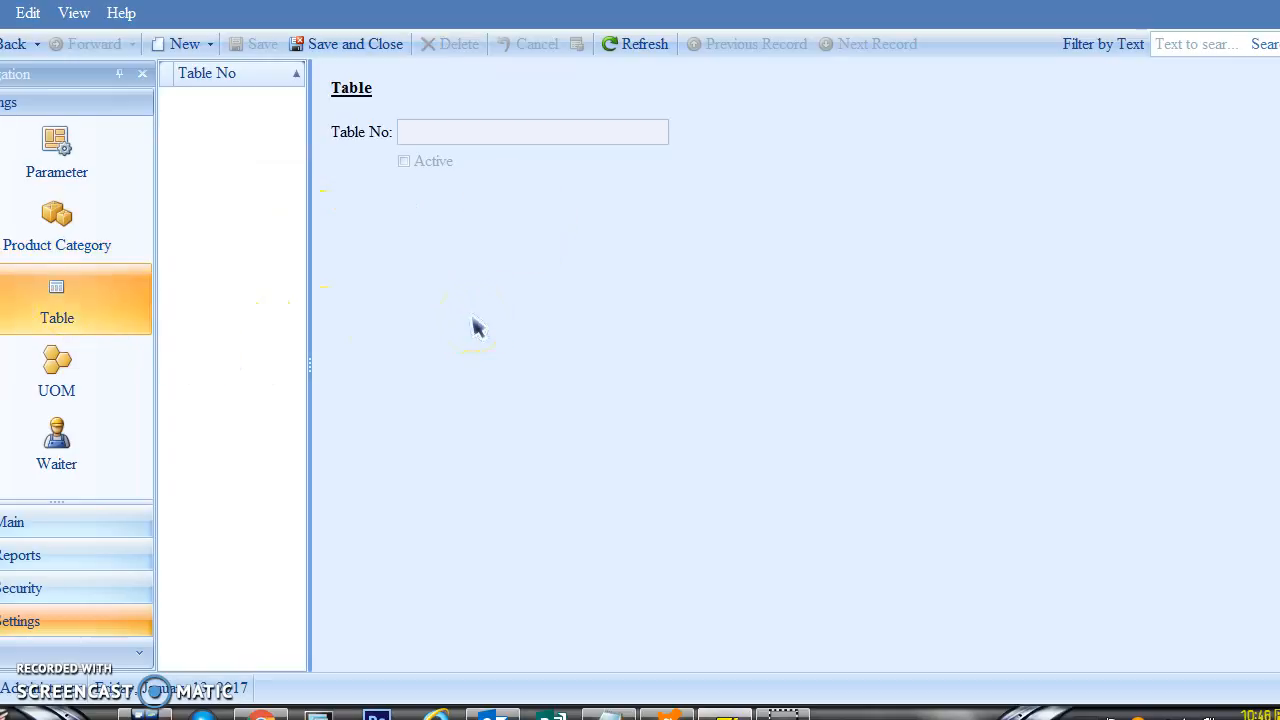
left_click(189, 47)
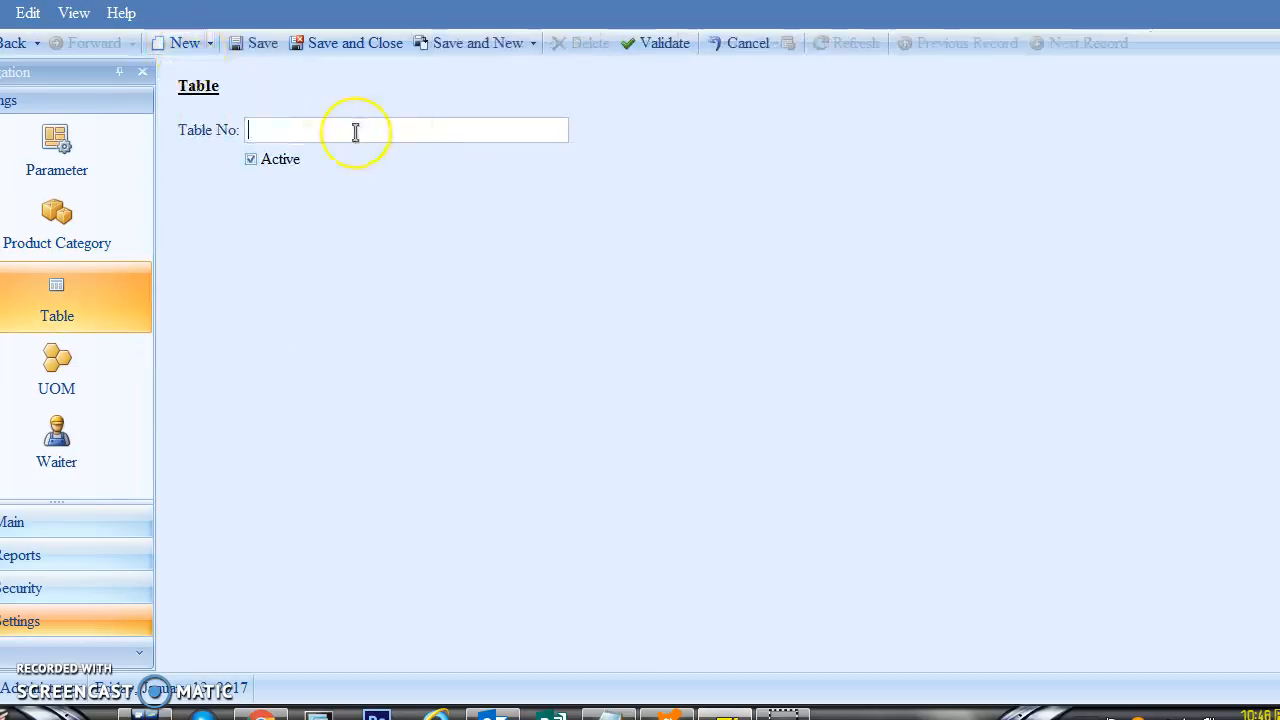
type("Table N")
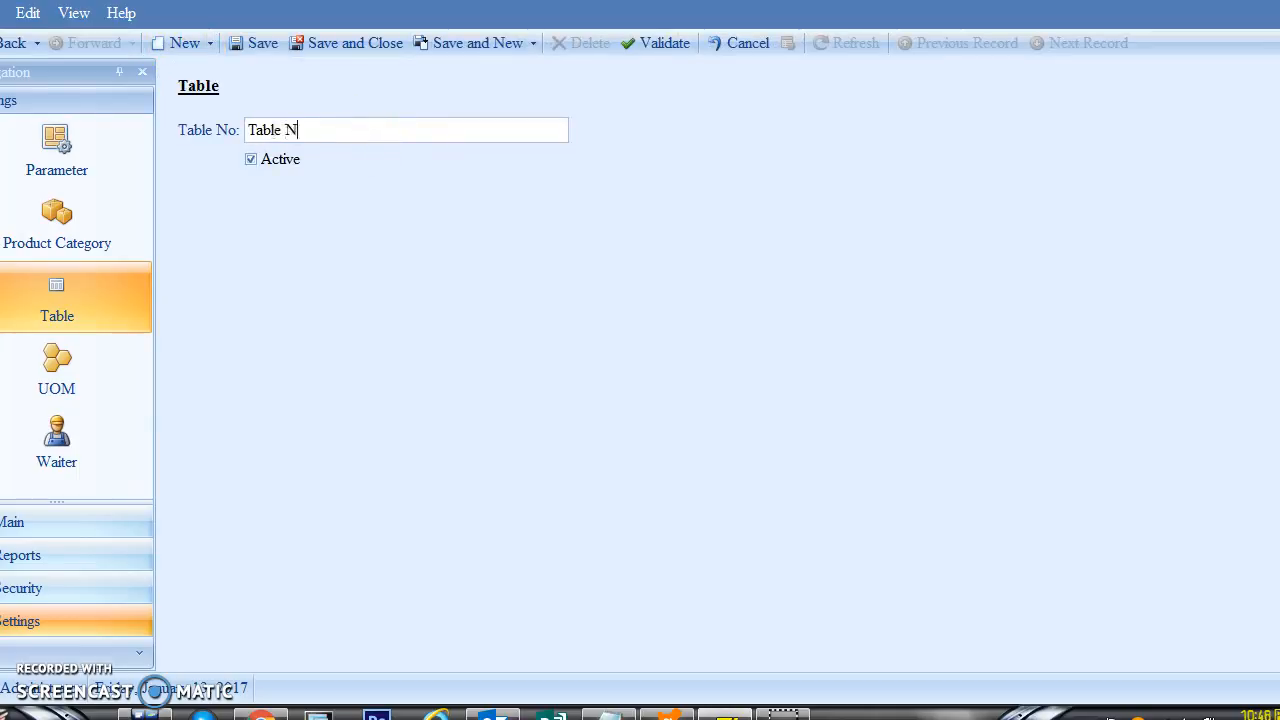
type("o. 1")
left_click(474, 43)
type("Ta")
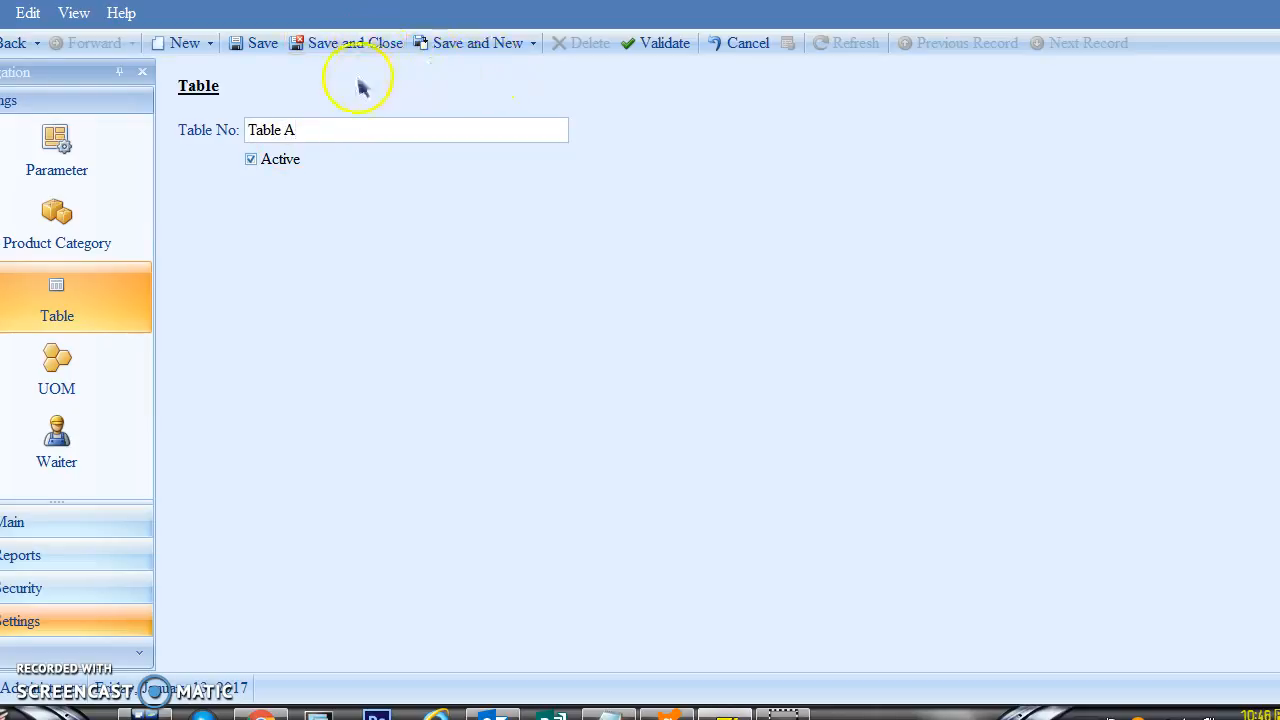
left_click(487, 52)
left_click(326, 129)
type("Tabl")
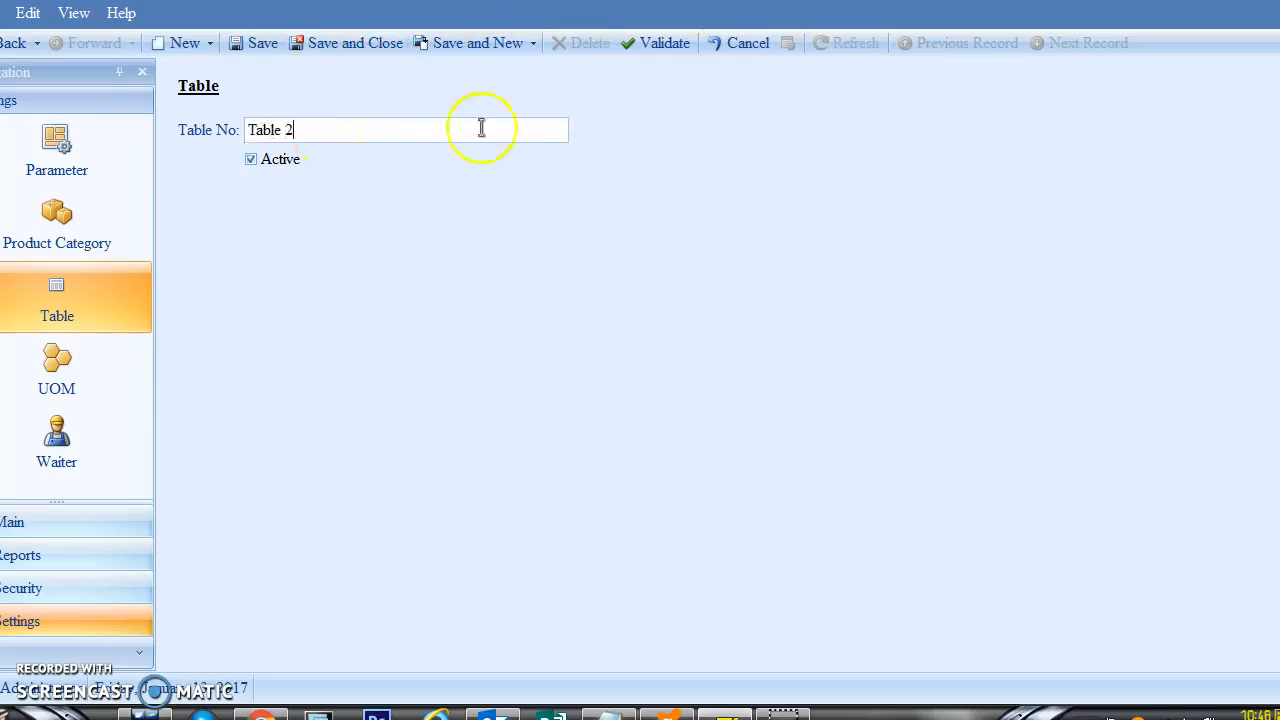
left_click(468, 46)
left_click(297, 130)
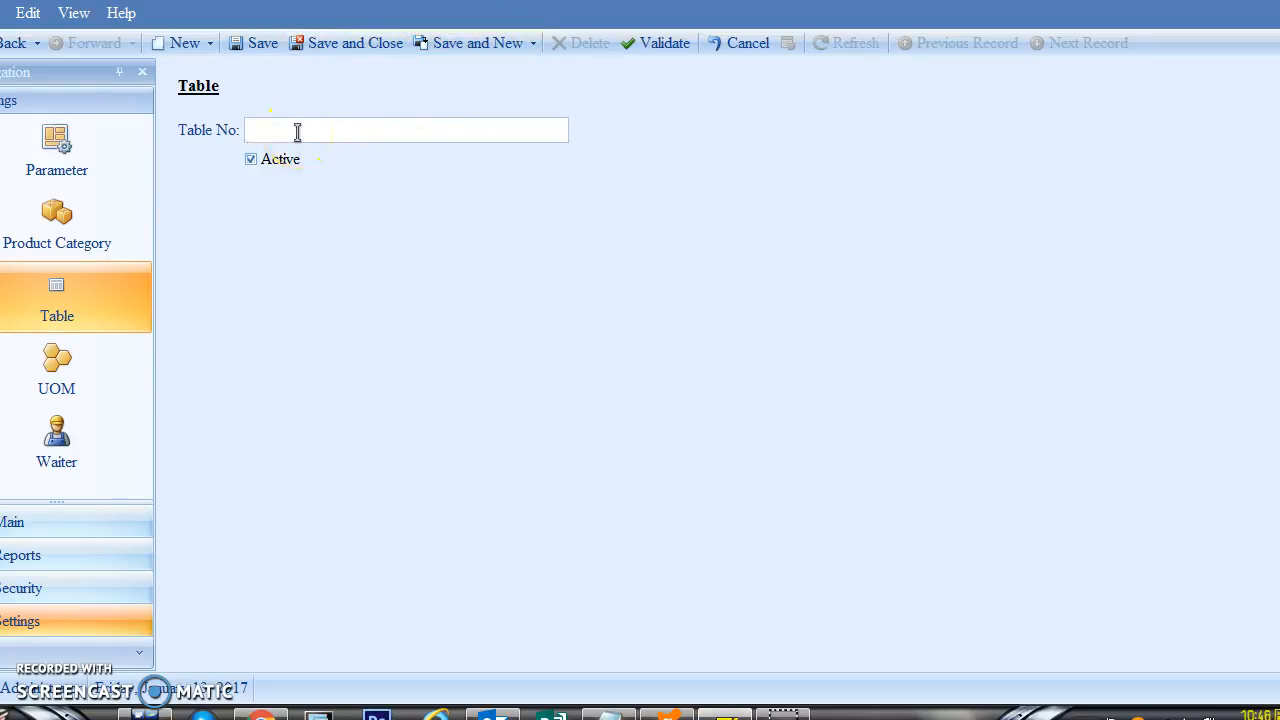
type("T")
type("usti")
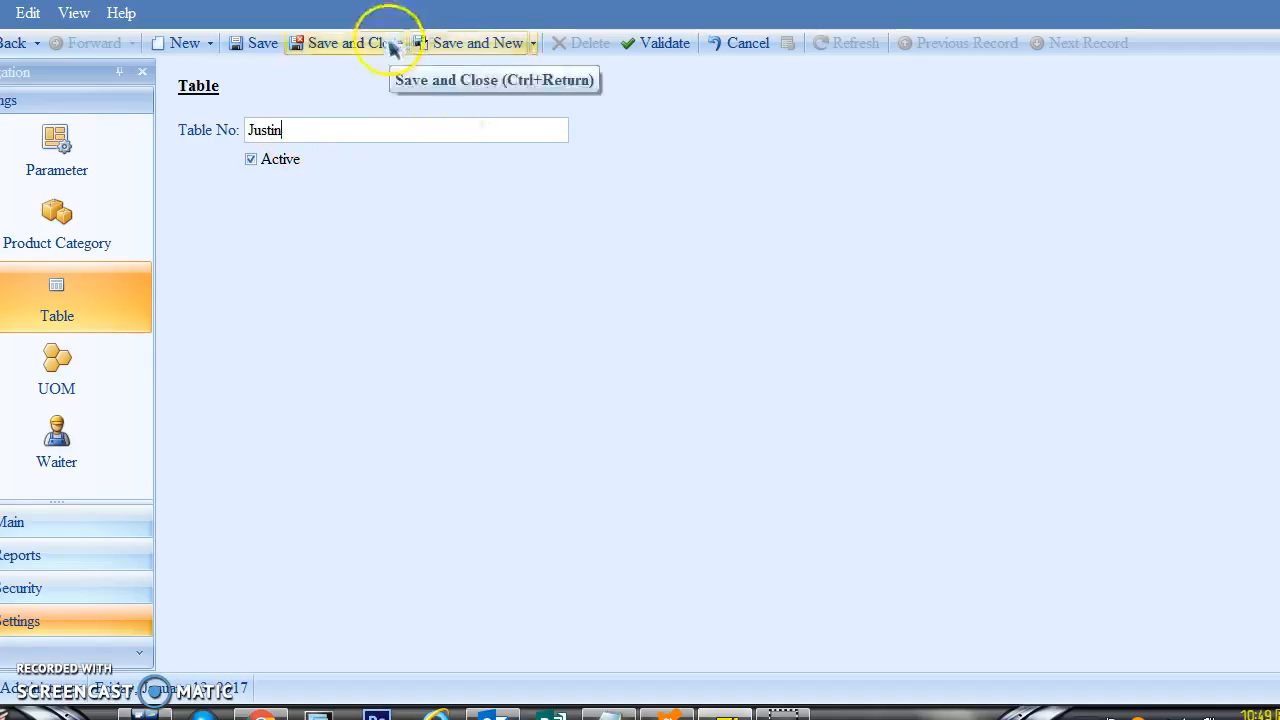
Step: Save the stray extra table entry, then delete it from the dining table list
left_click(372, 44)
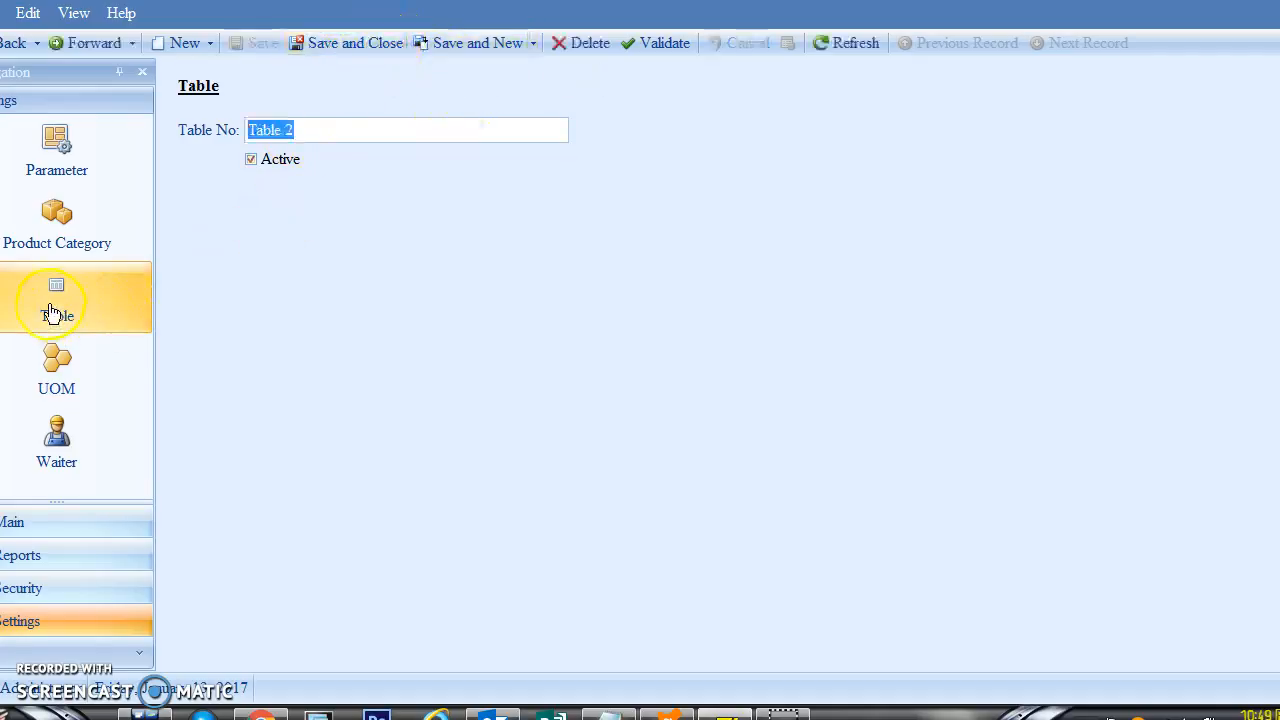
left_click(57, 305)
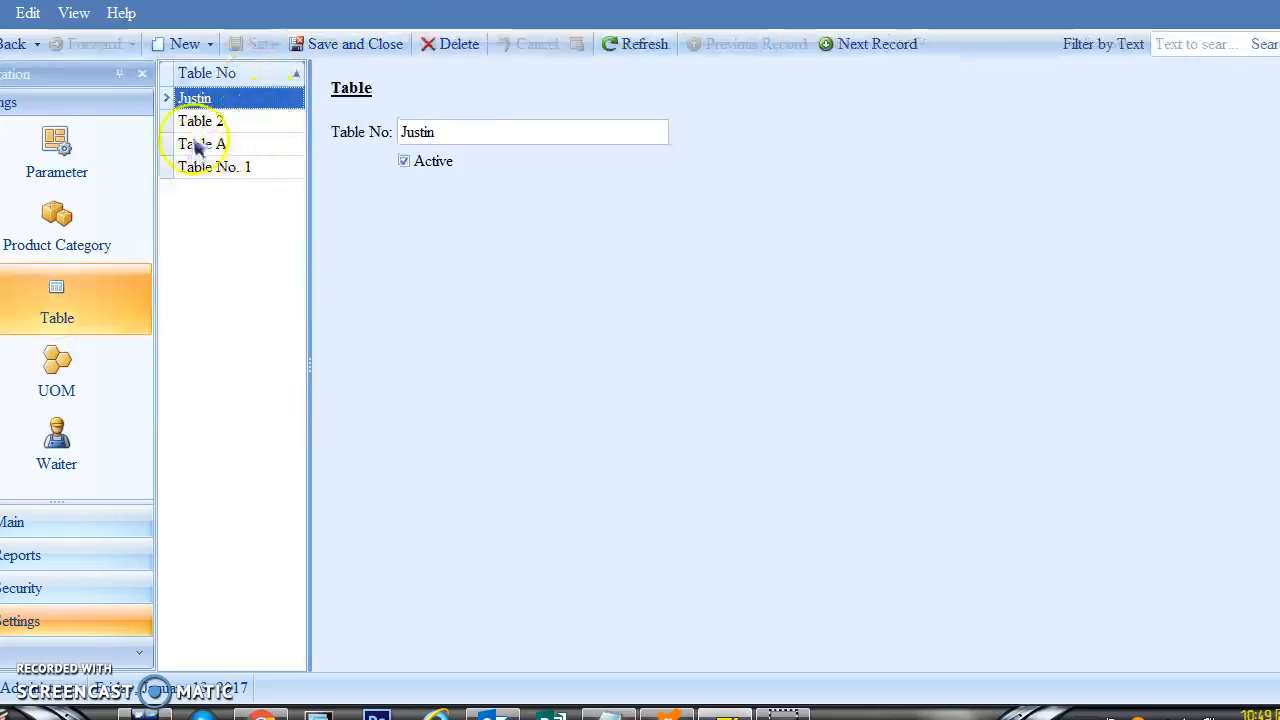
left_click(456, 46)
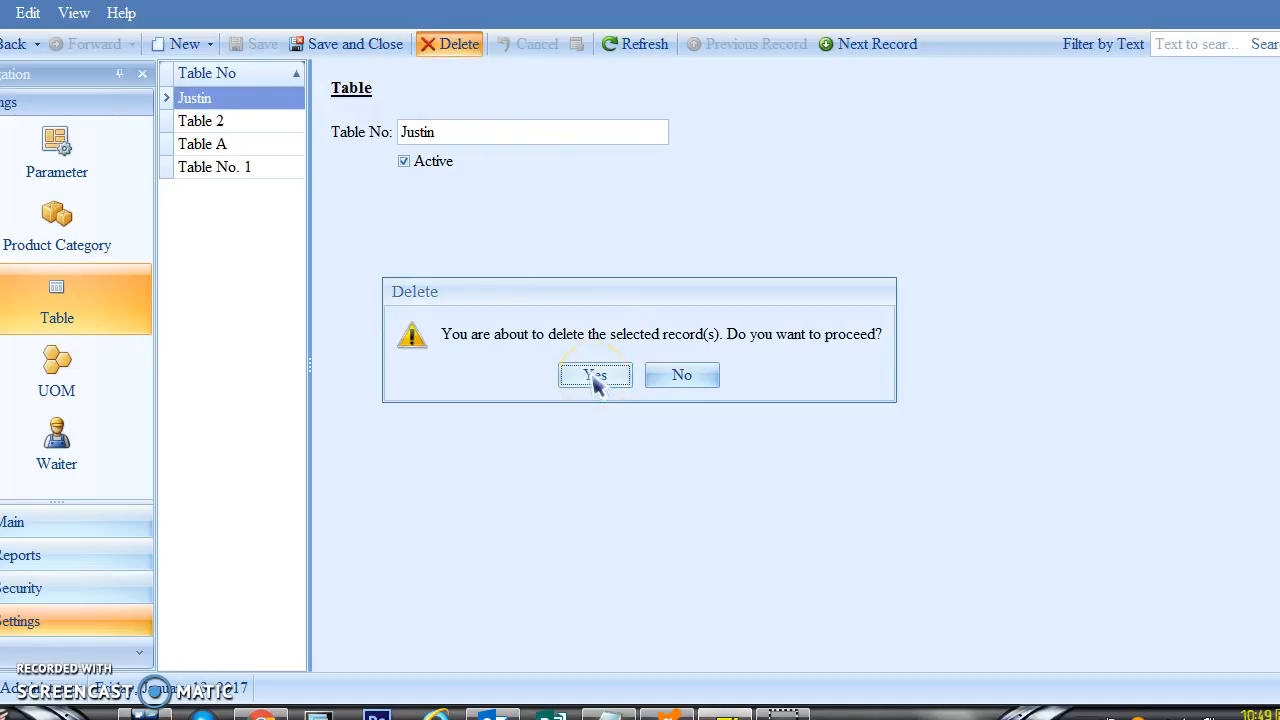
left_click(595, 376)
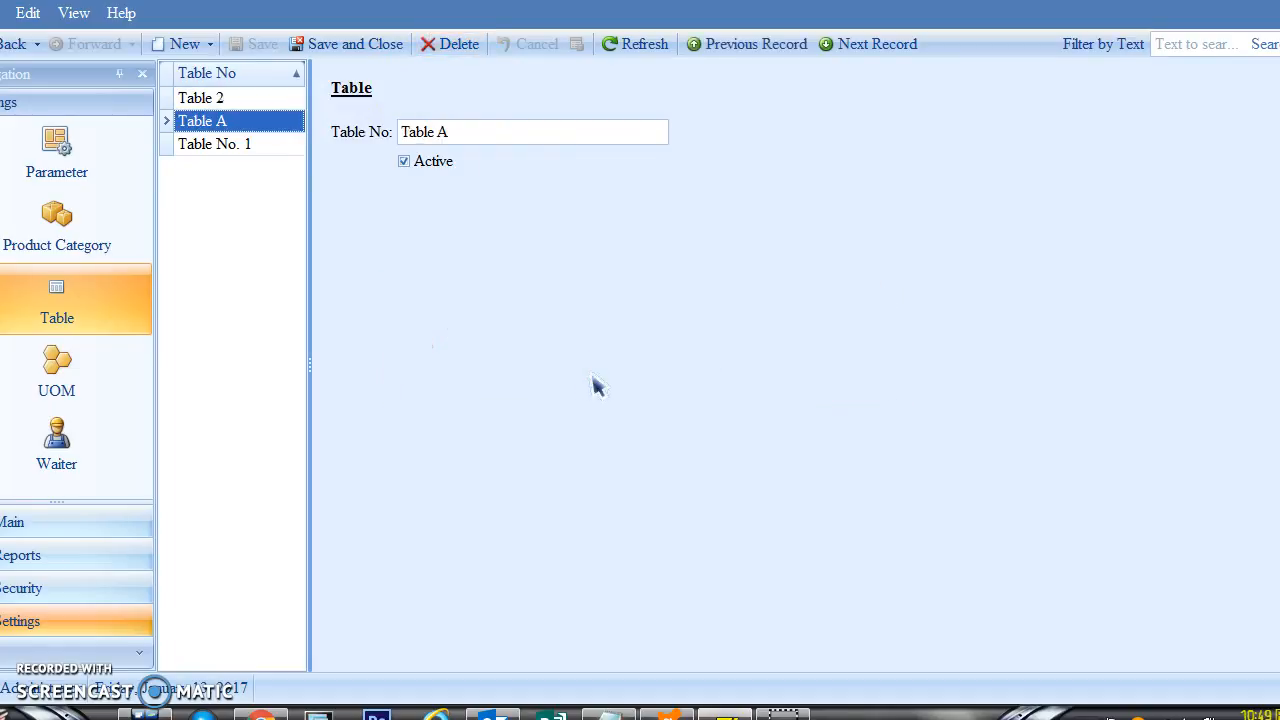
Step: Rename Table No. 1 to Table 1 and save it
left_click(264, 148)
double_click(264, 150)
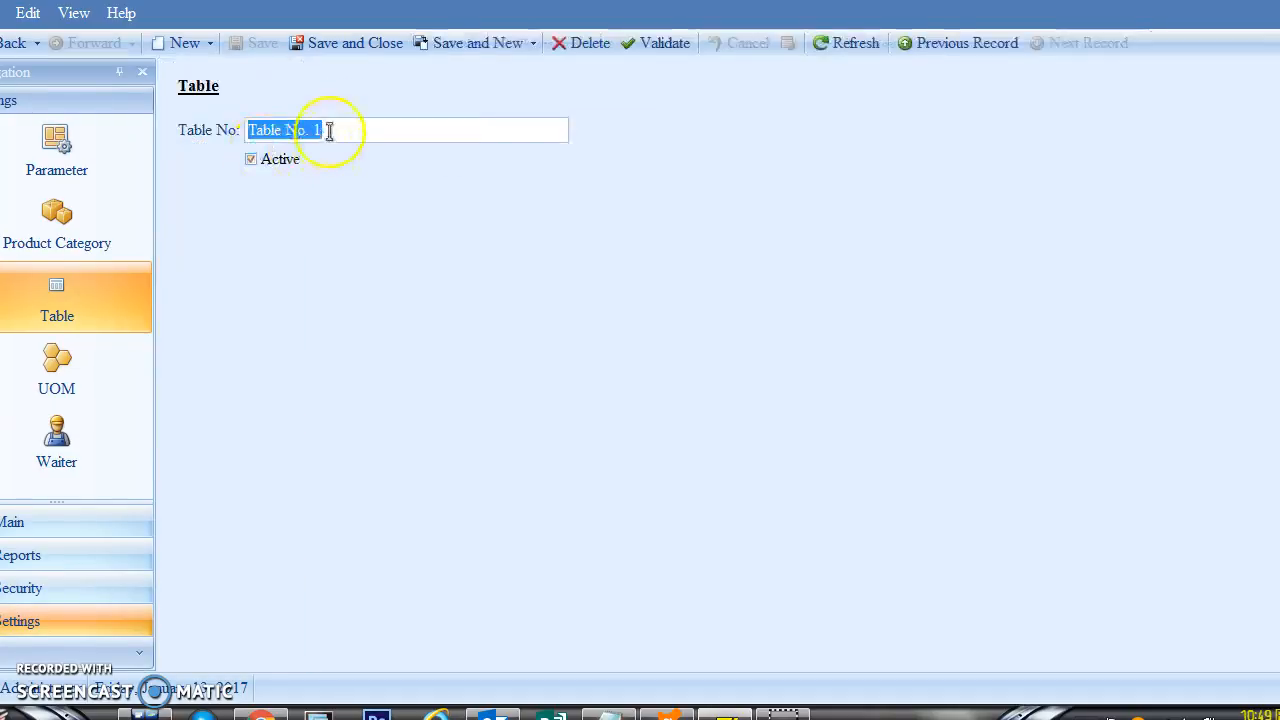
left_click(336, 130)
left_click(312, 130)
key("BackSpace")
key("BackSpace")
key("BackSpace")
key("BackSpace")
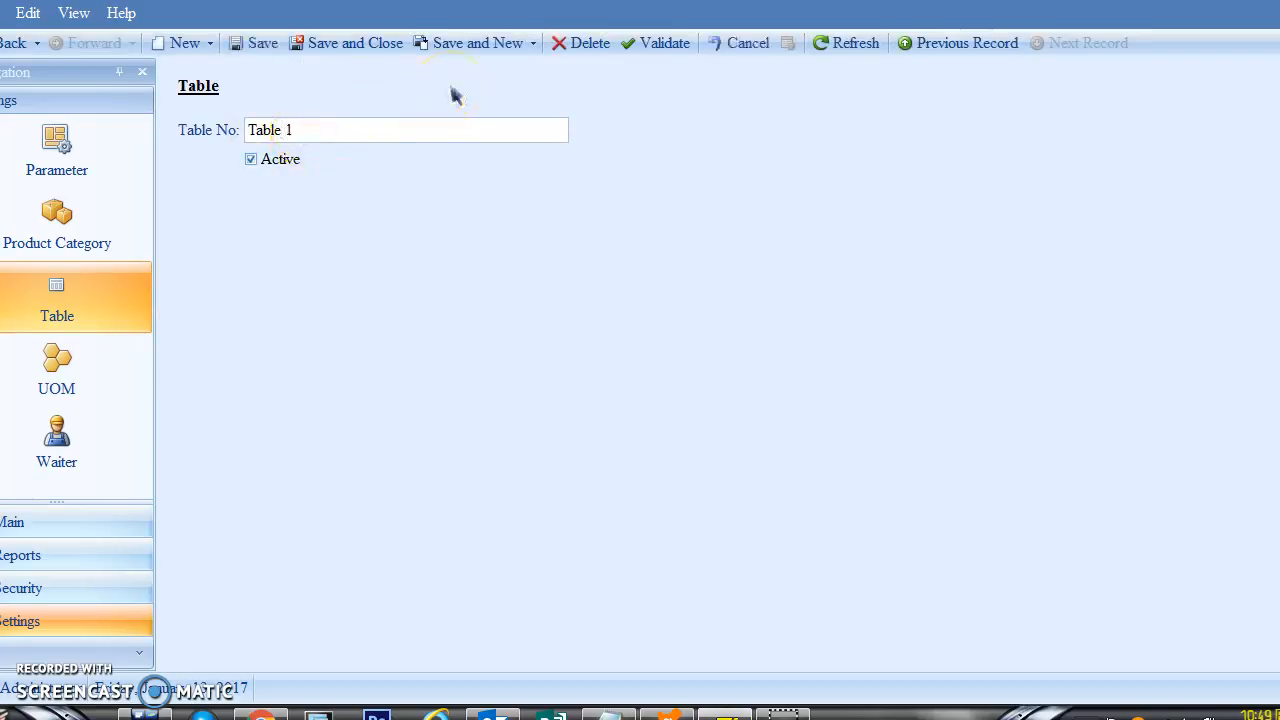
left_click(358, 46)
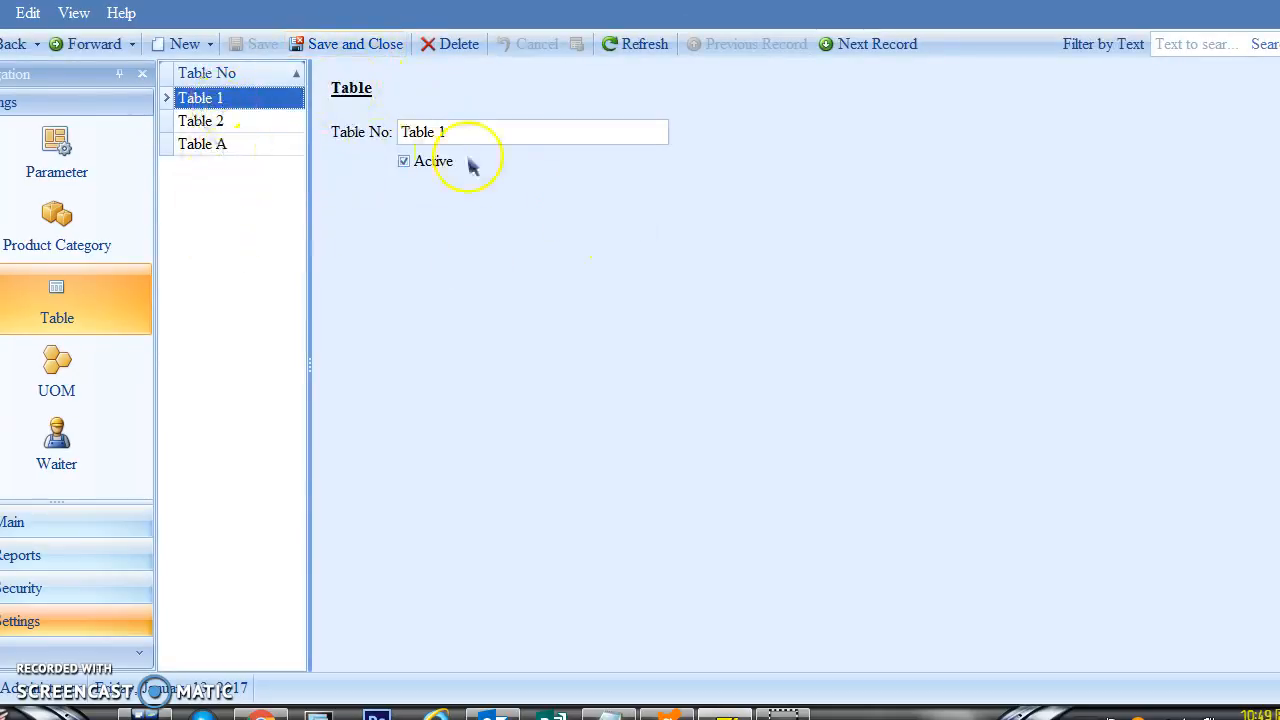
Step: Mark Table 1 as inactive, save it, and go to the UOM list
left_click(414, 166)
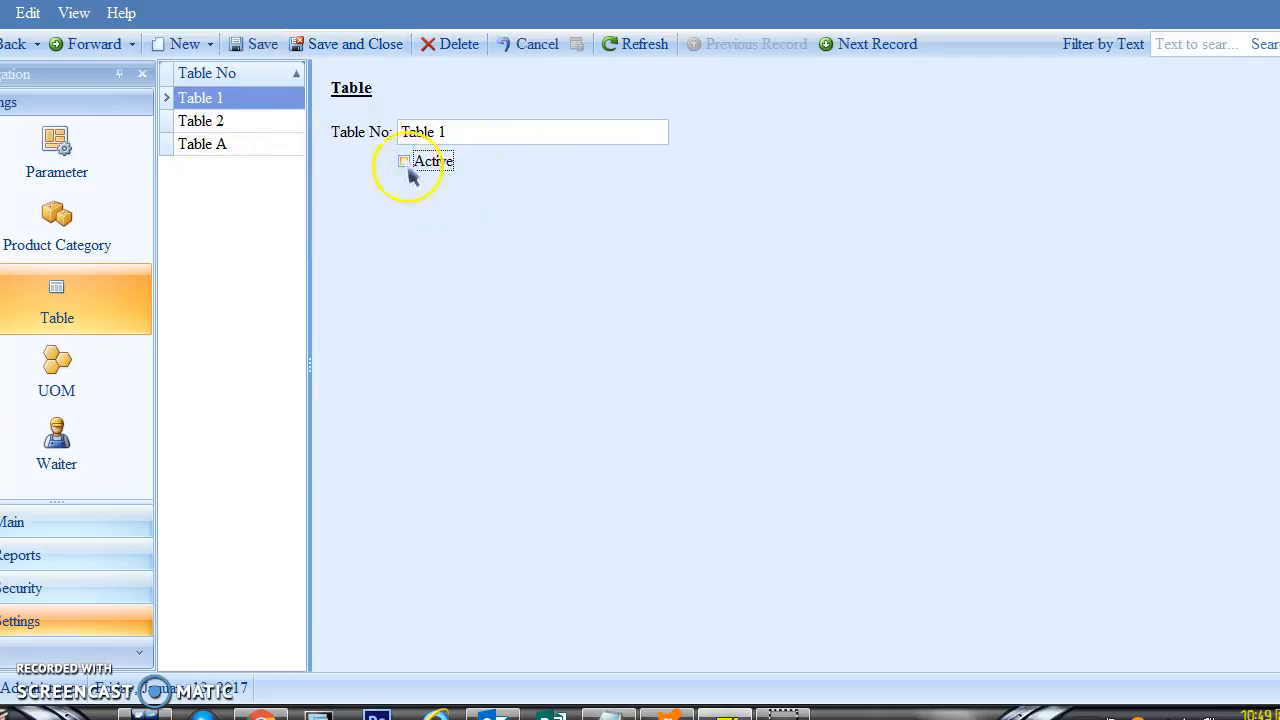
left_click(270, 48)
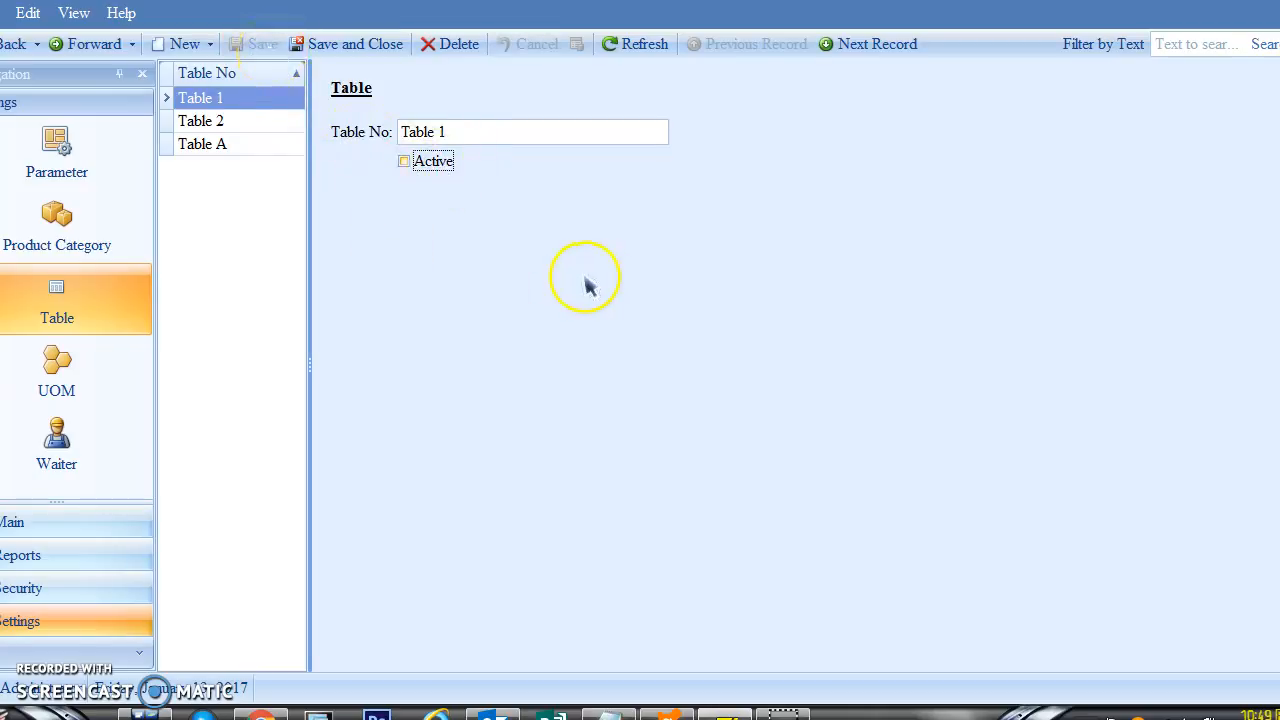
left_click(68, 388)
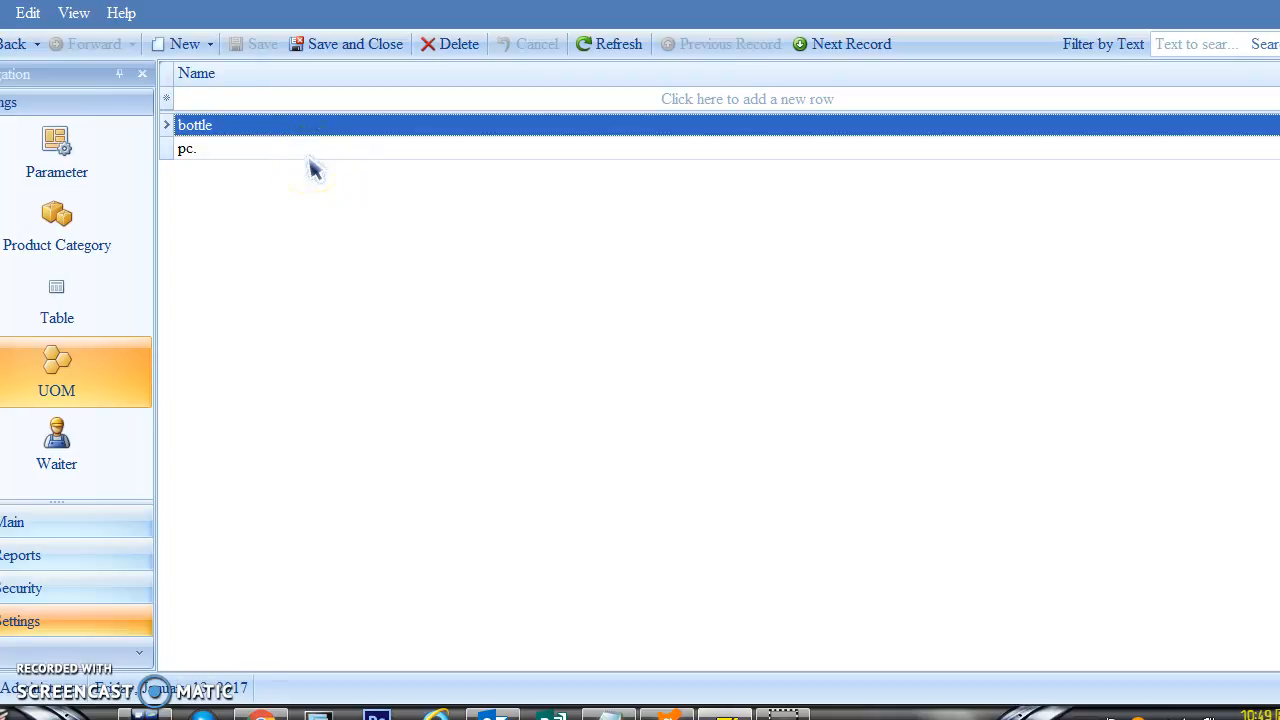
Step: Add the units box and kg, then return to the UOM list
left_click(185, 44)
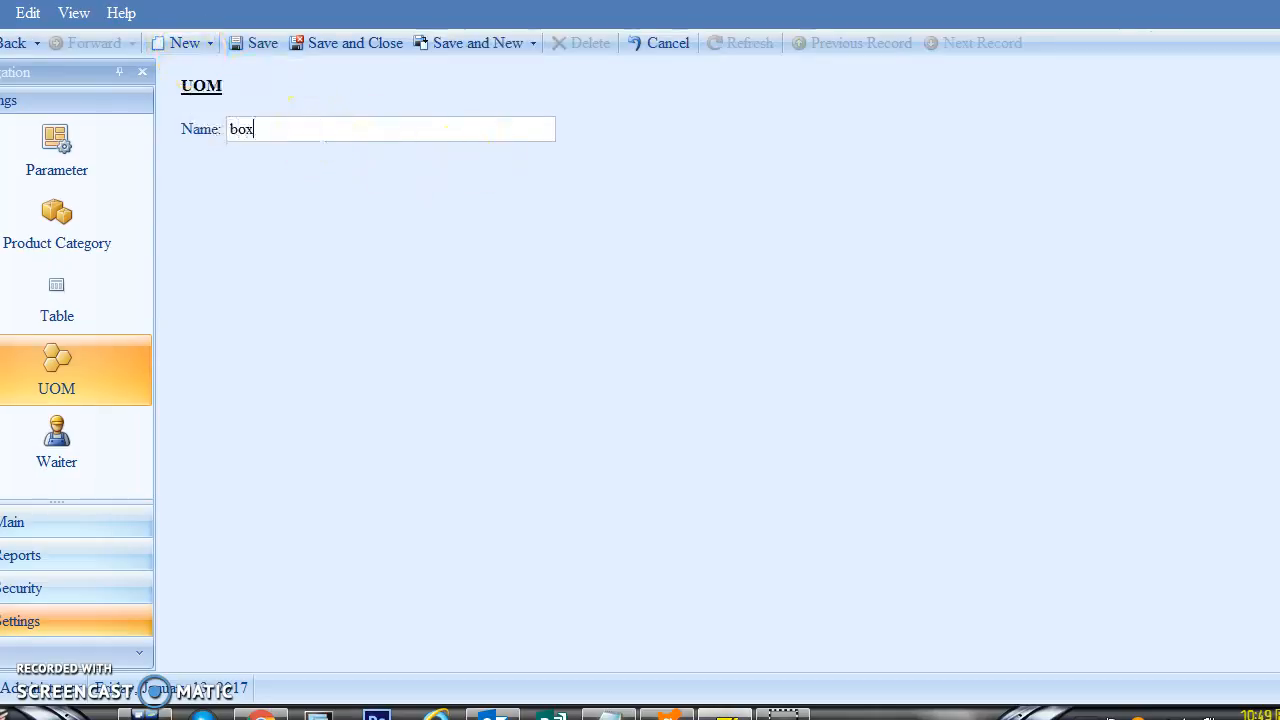
left_click(466, 43)
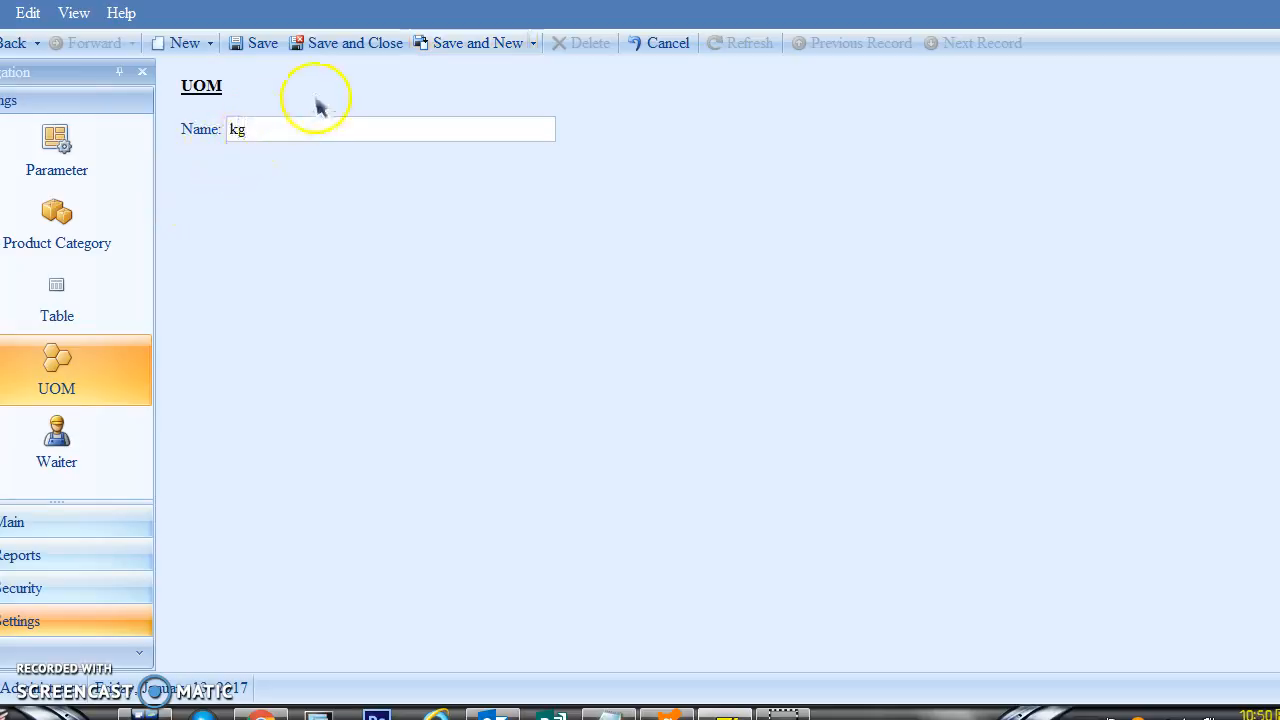
left_click(337, 43)
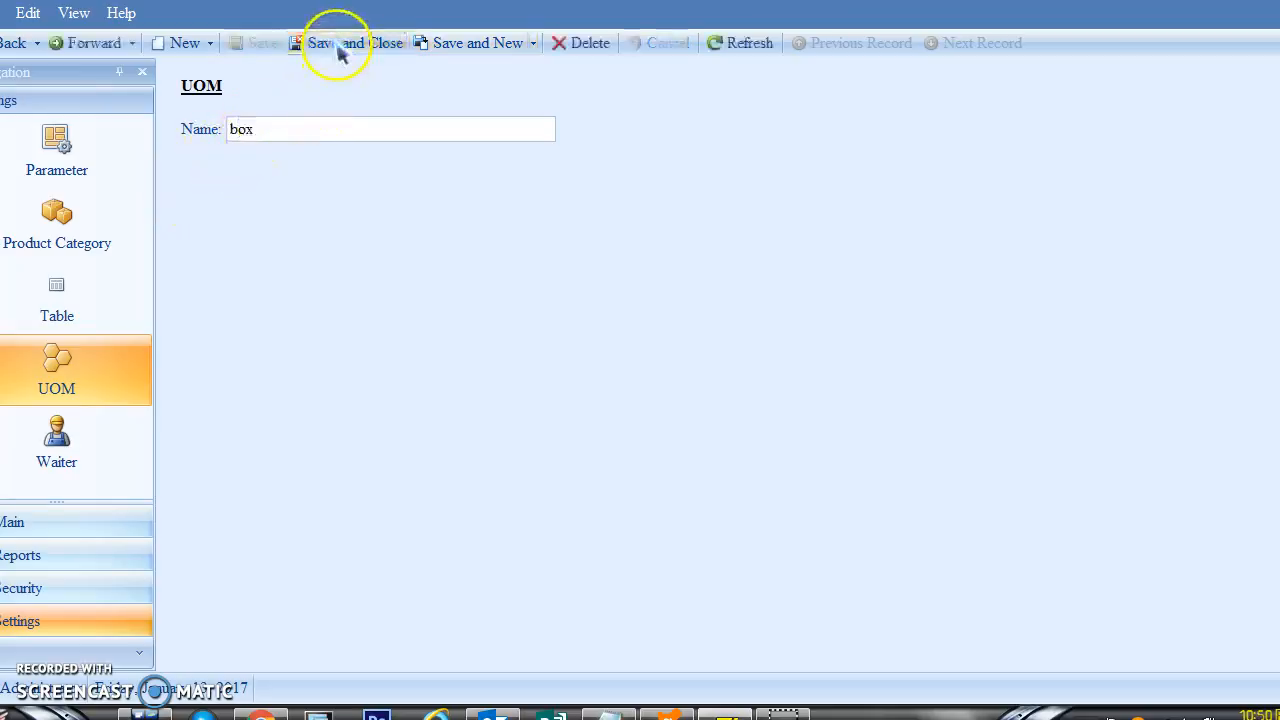
left_click(62, 372)
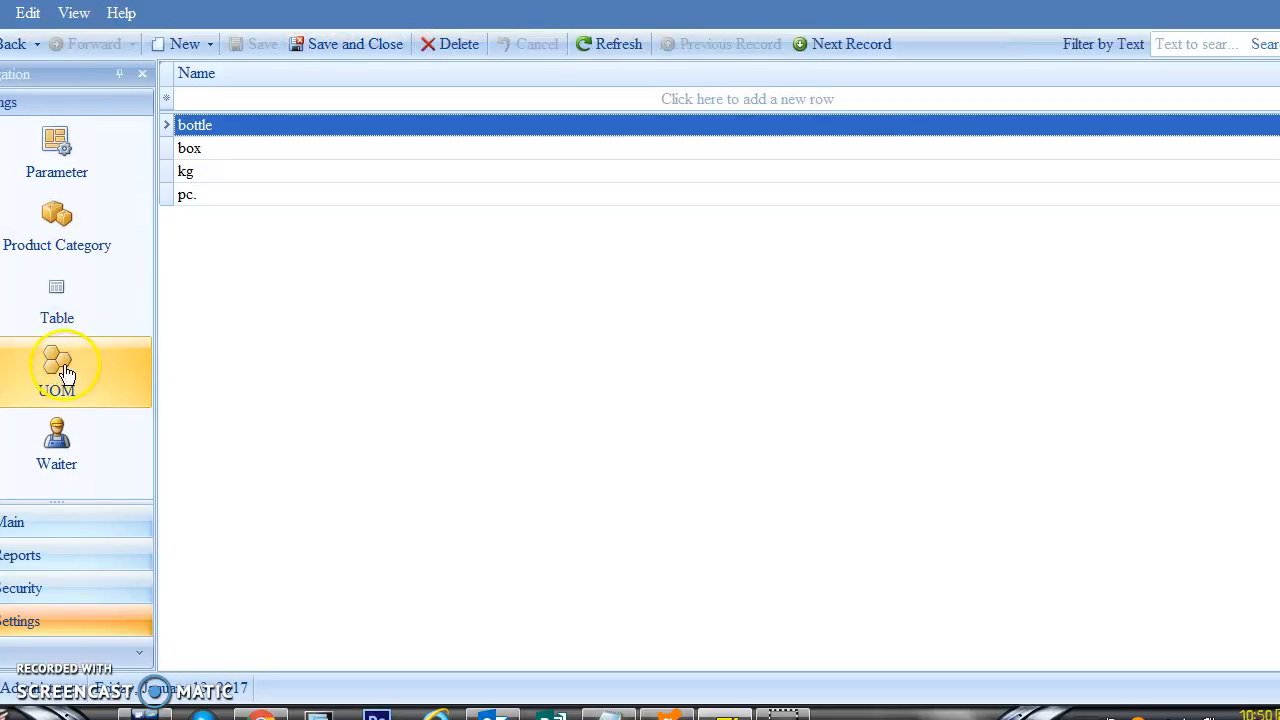
Step: Delete the bottle unit; the failed pc. deletion is dismissed and discarded
left_click(458, 46)
left_click(600, 377)
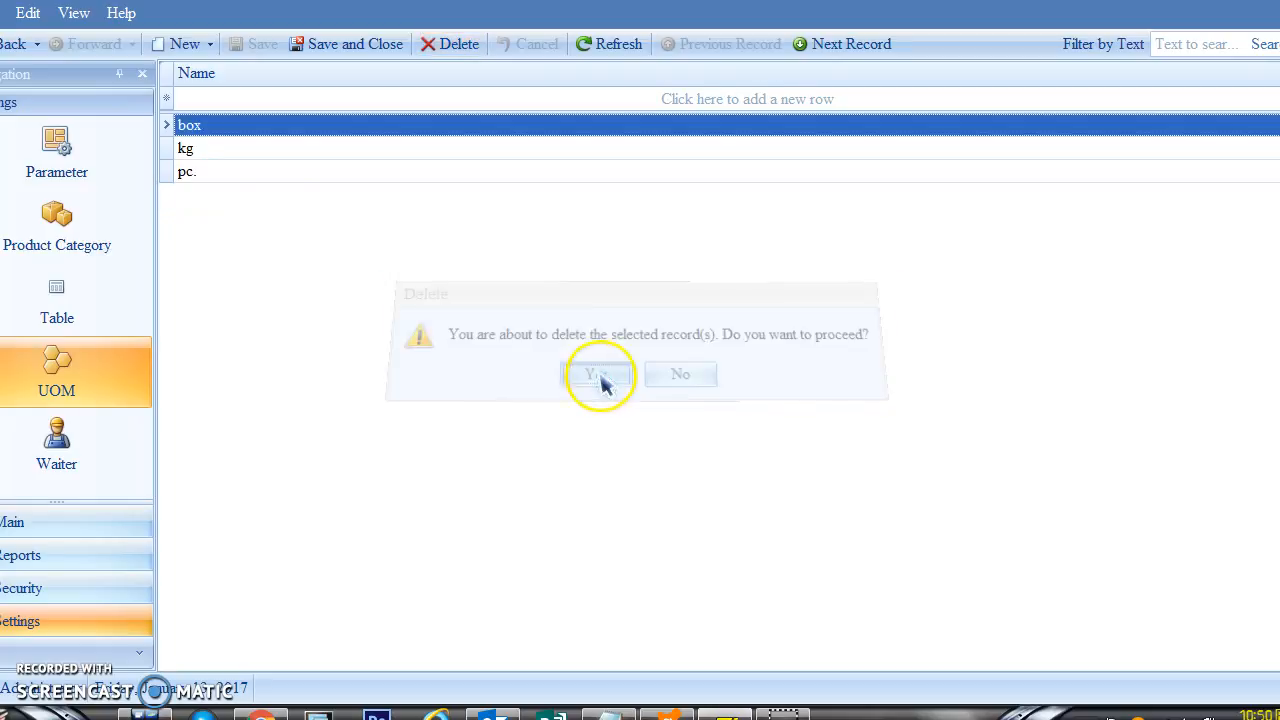
left_click(222, 176)
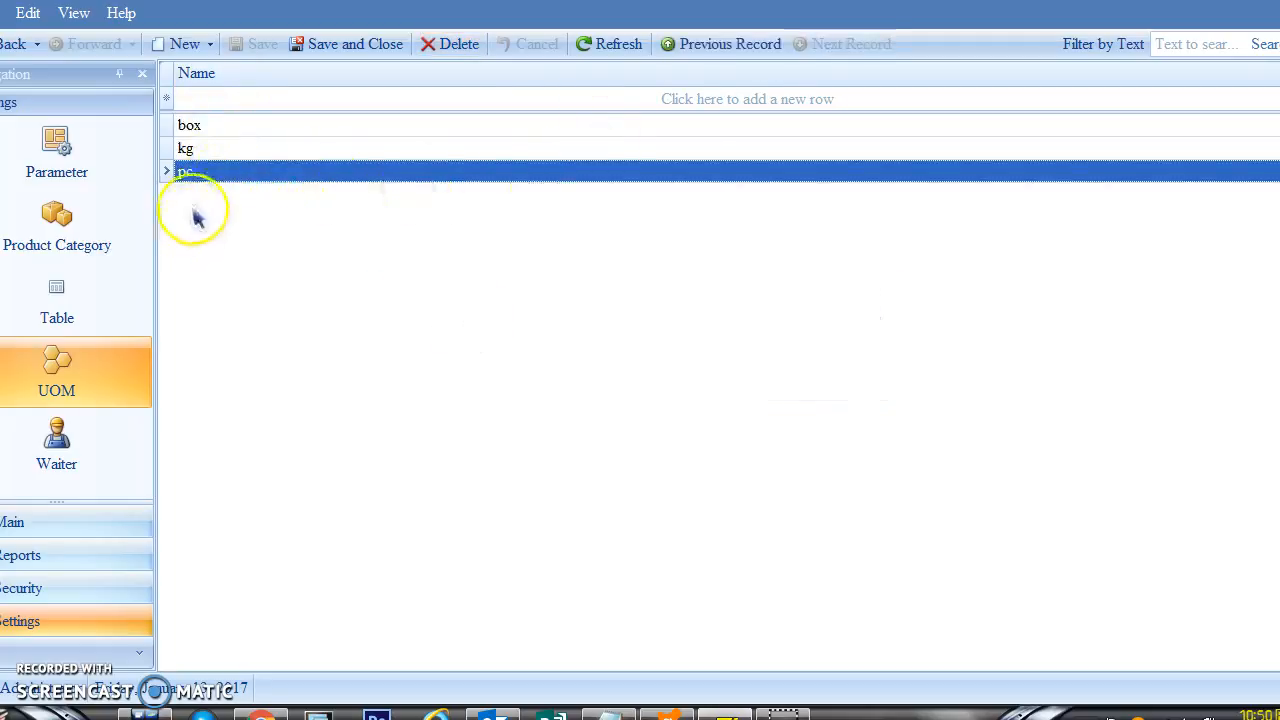
left_click(460, 48)
left_click(594, 373)
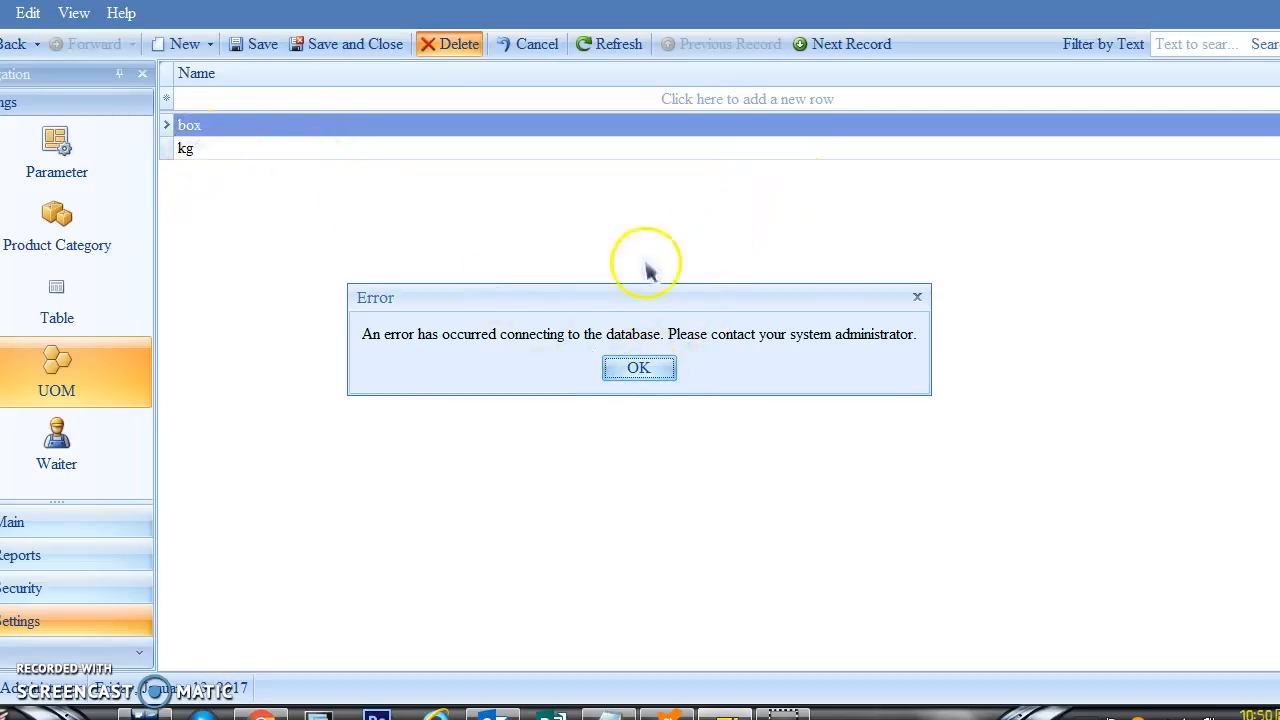
left_click(645, 372)
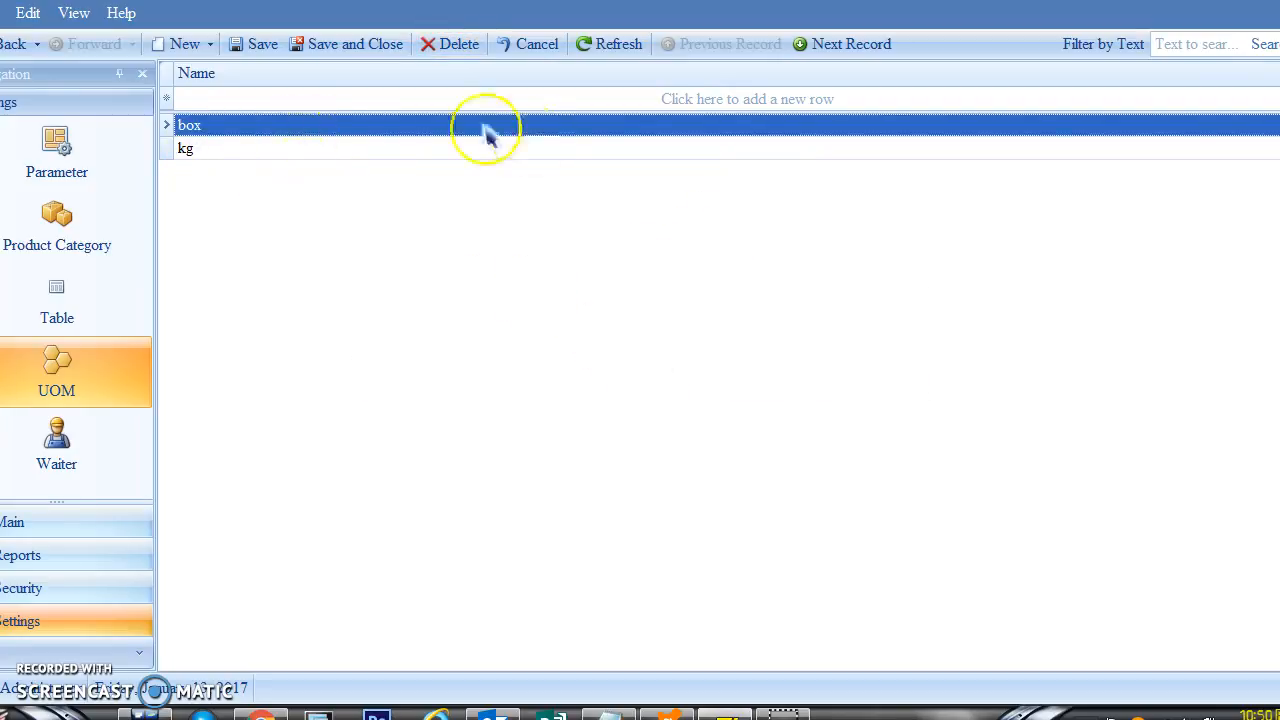
left_click(56, 376)
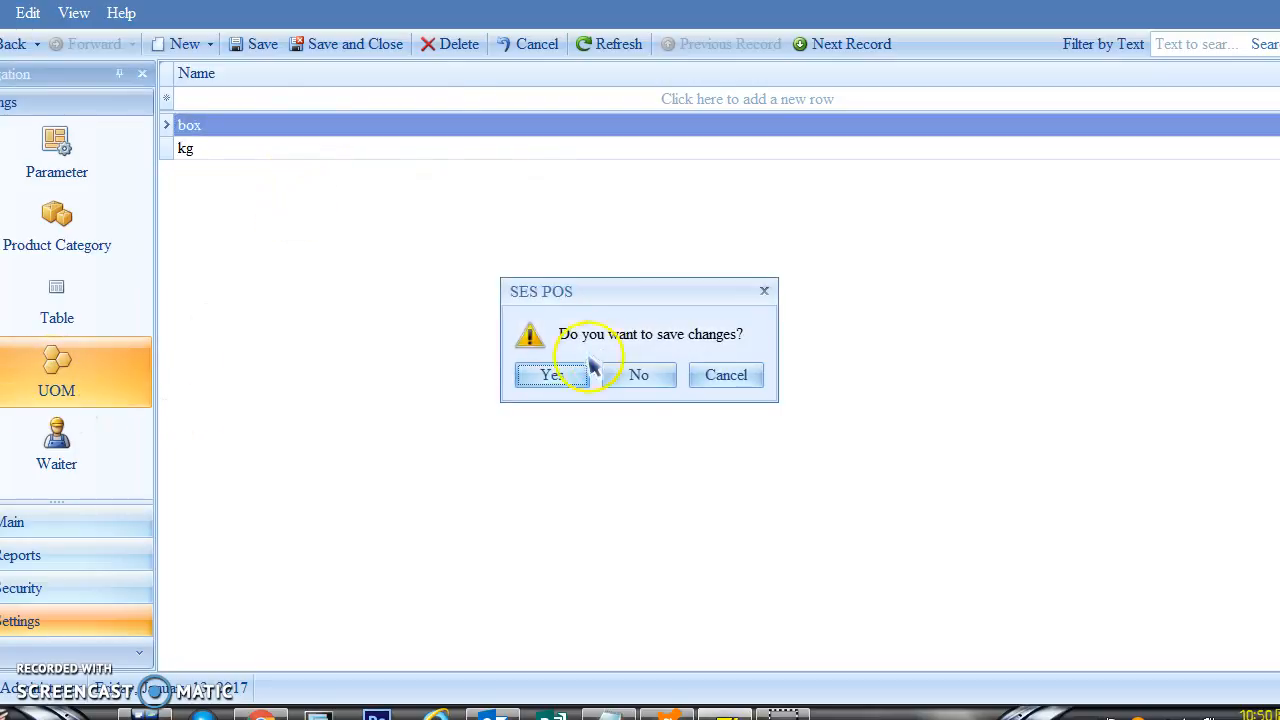
left_click(638, 380)
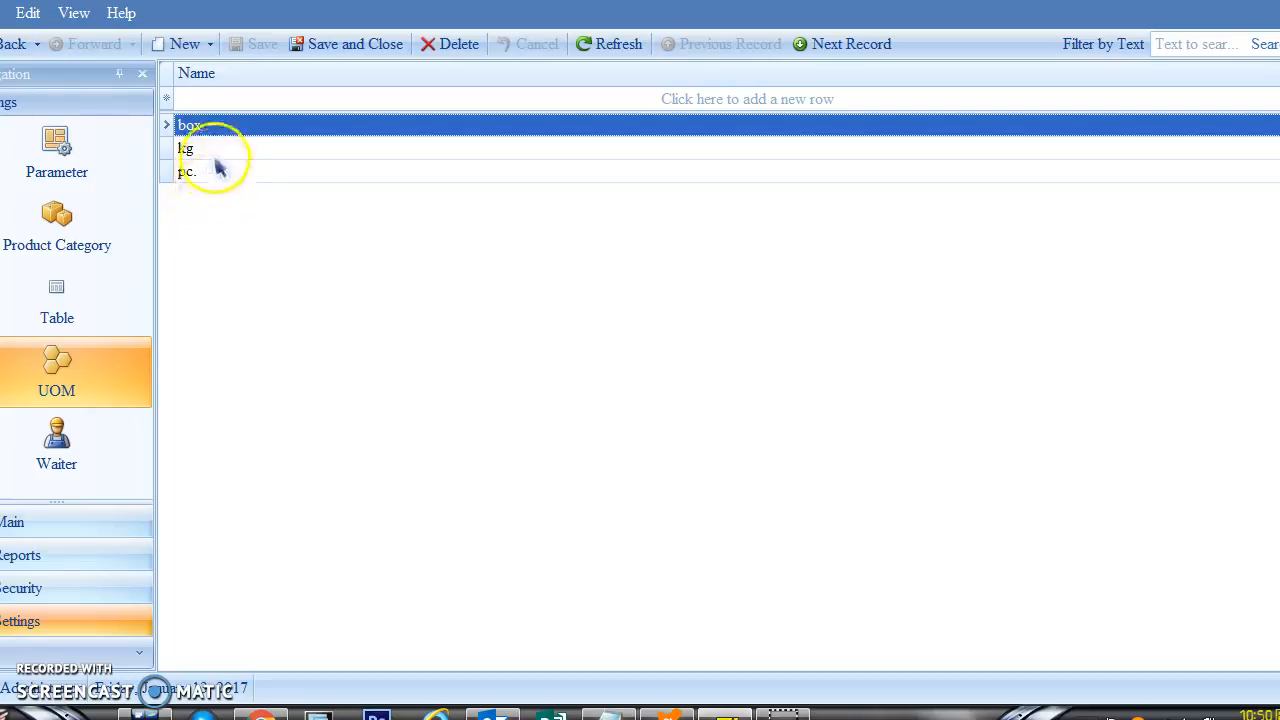
Step: Rename the box unit to Bottle, save it, and return to the UOM list
double_click(215, 128)
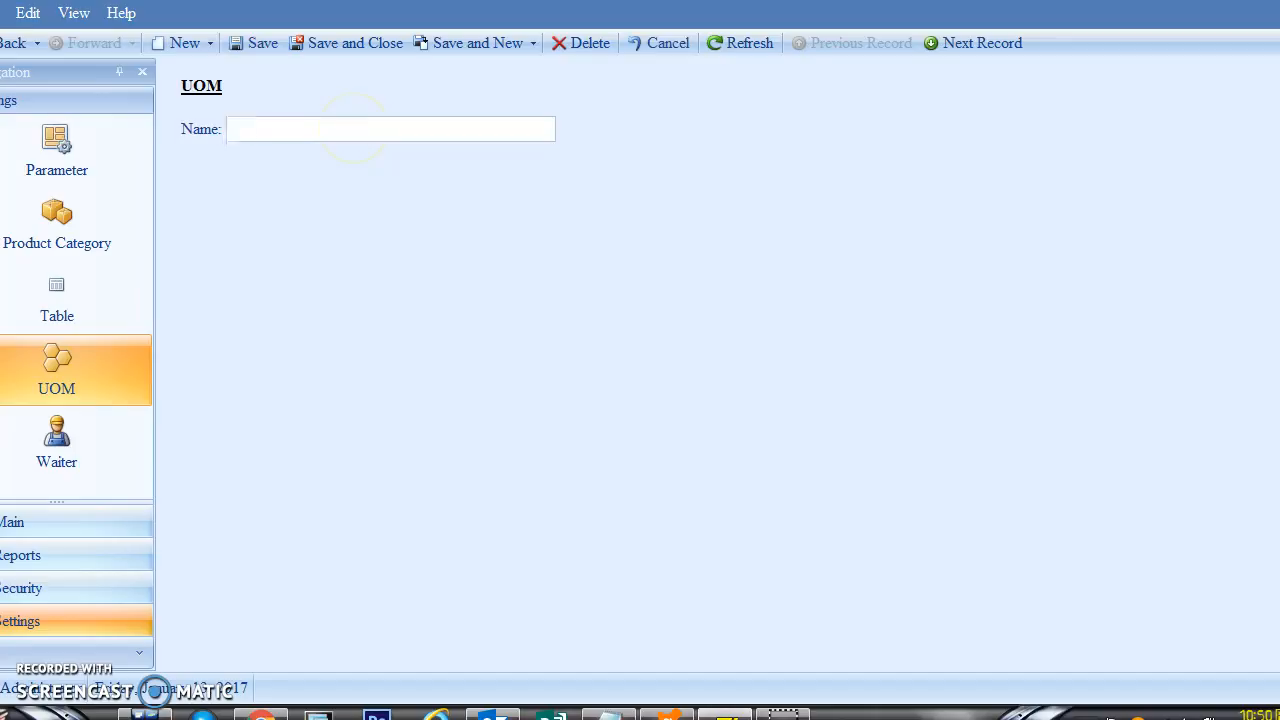
left_click(357, 43)
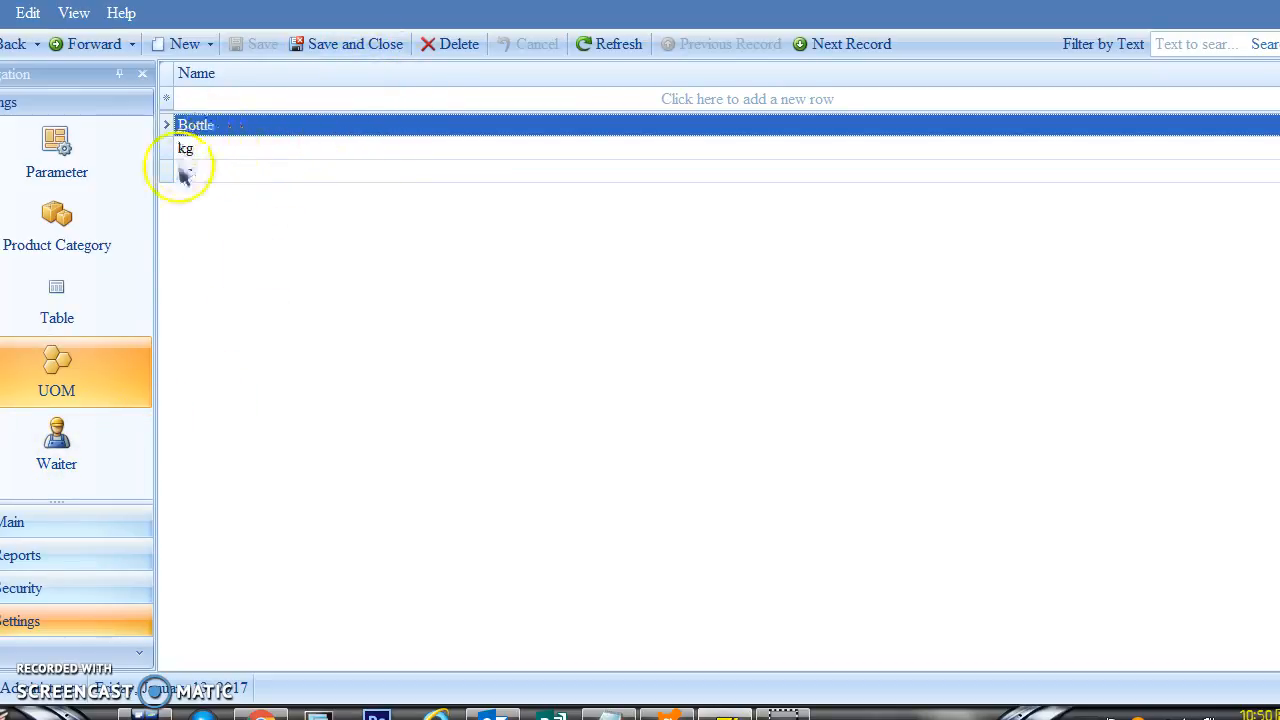
left_click(75, 390)
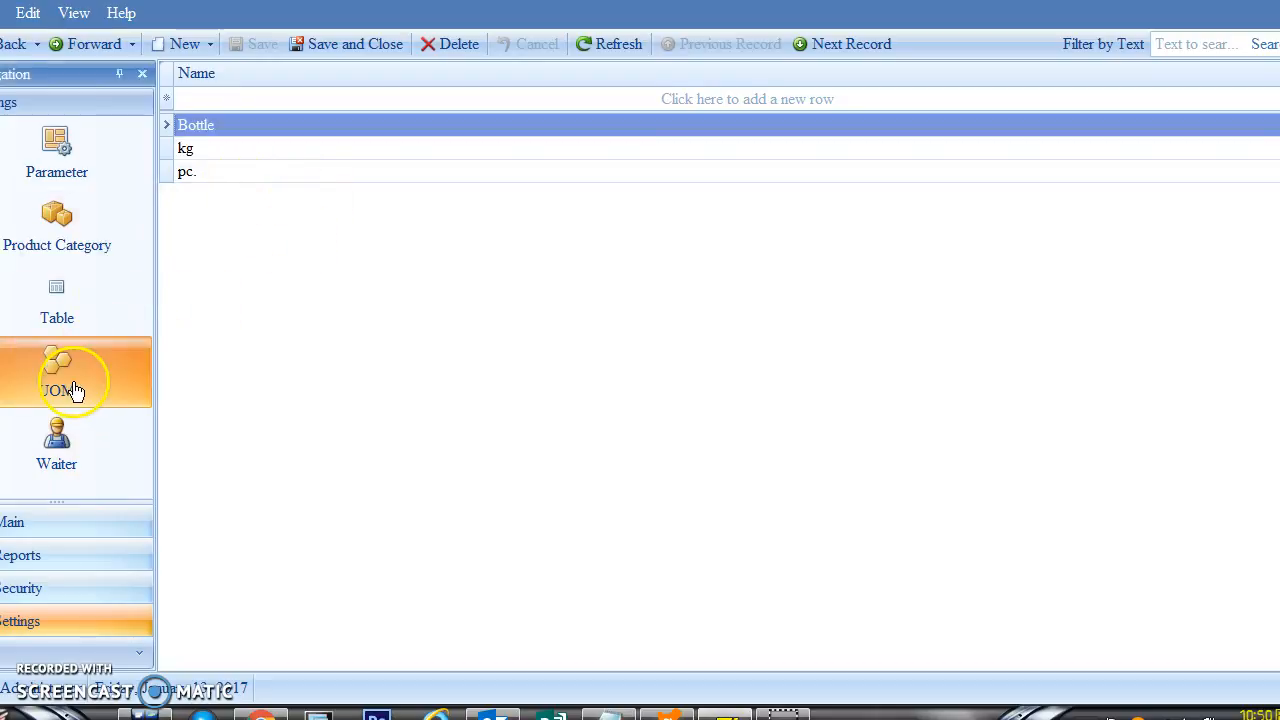
Step: Enter three new waiter records one after another, then display the waiter list
left_click(73, 452)
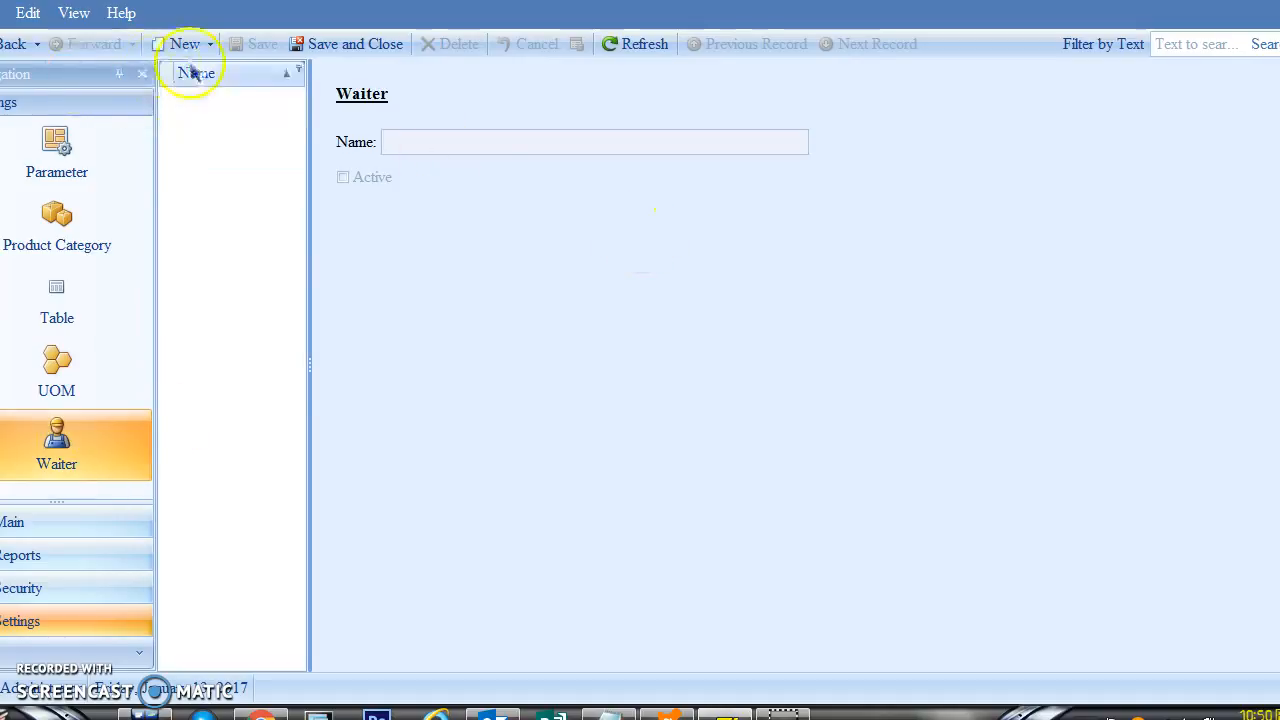
left_click(188, 47)
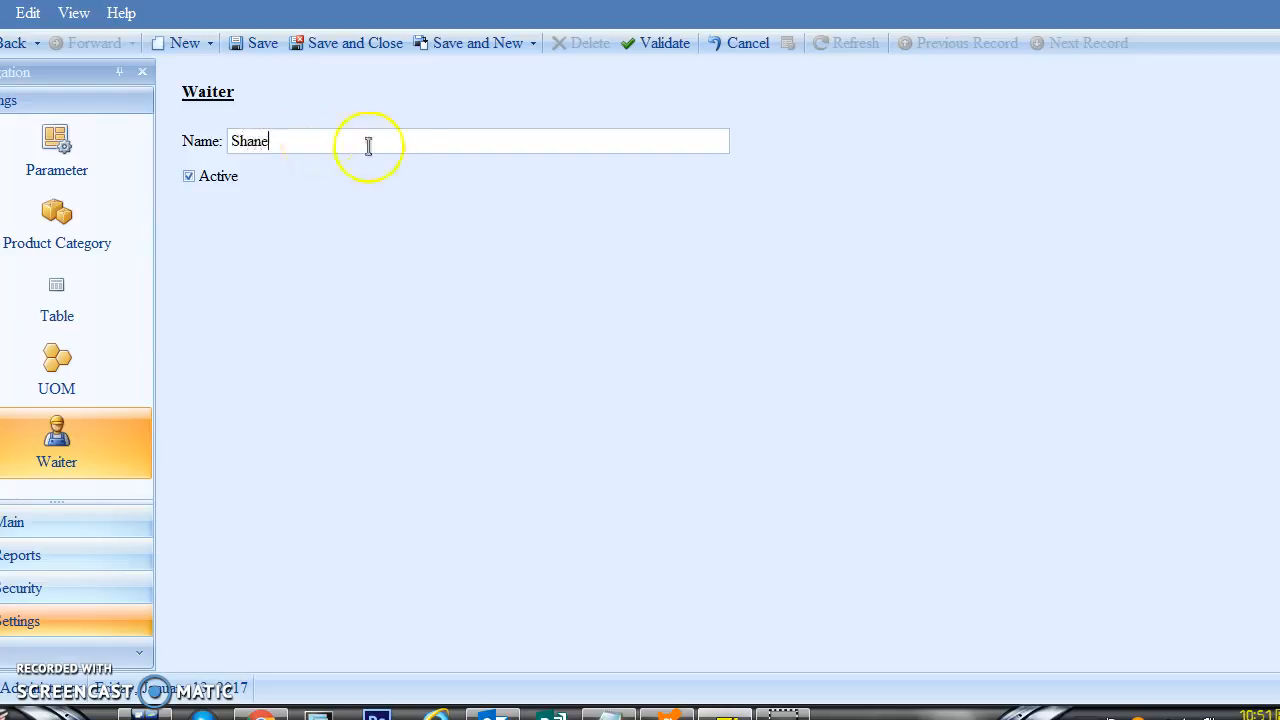
left_click(468, 43)
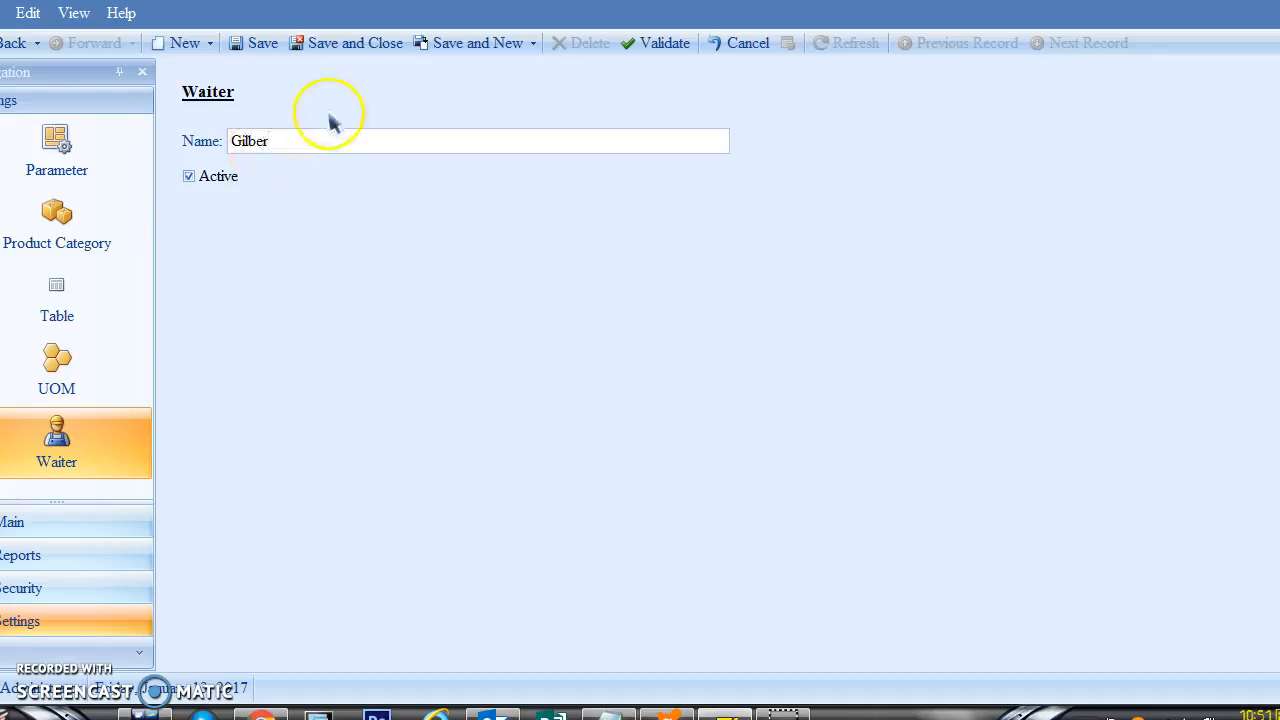
left_click(458, 45)
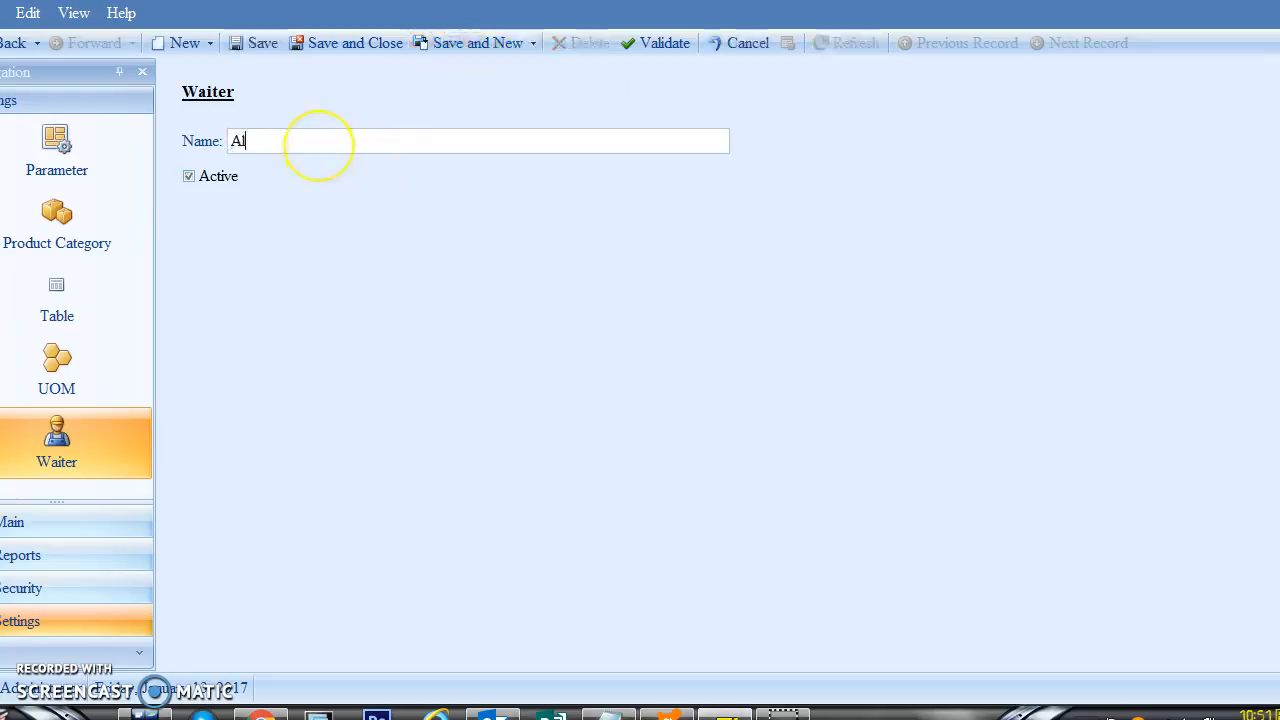
left_click(391, 46)
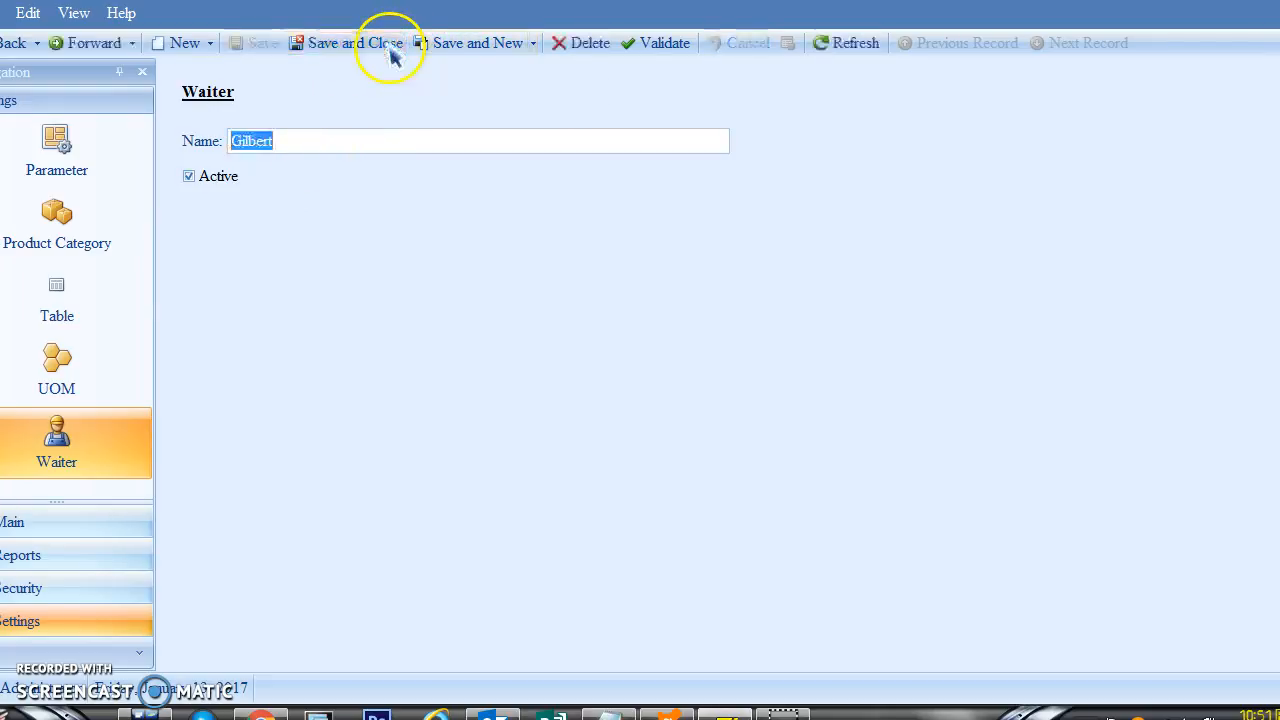
left_click(57, 445)
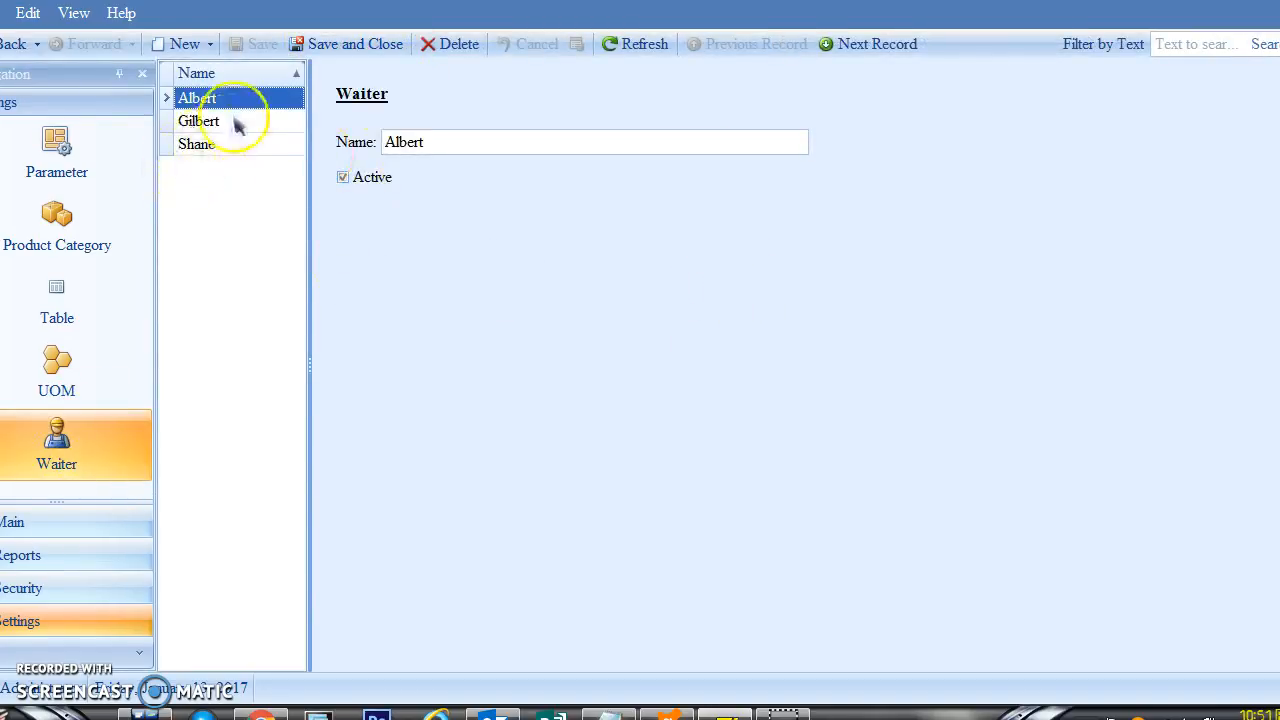
Step: Delete the first waiter, re-save the remaining one as active, then bring up the text editor
left_click(447, 45)
left_click(583, 378)
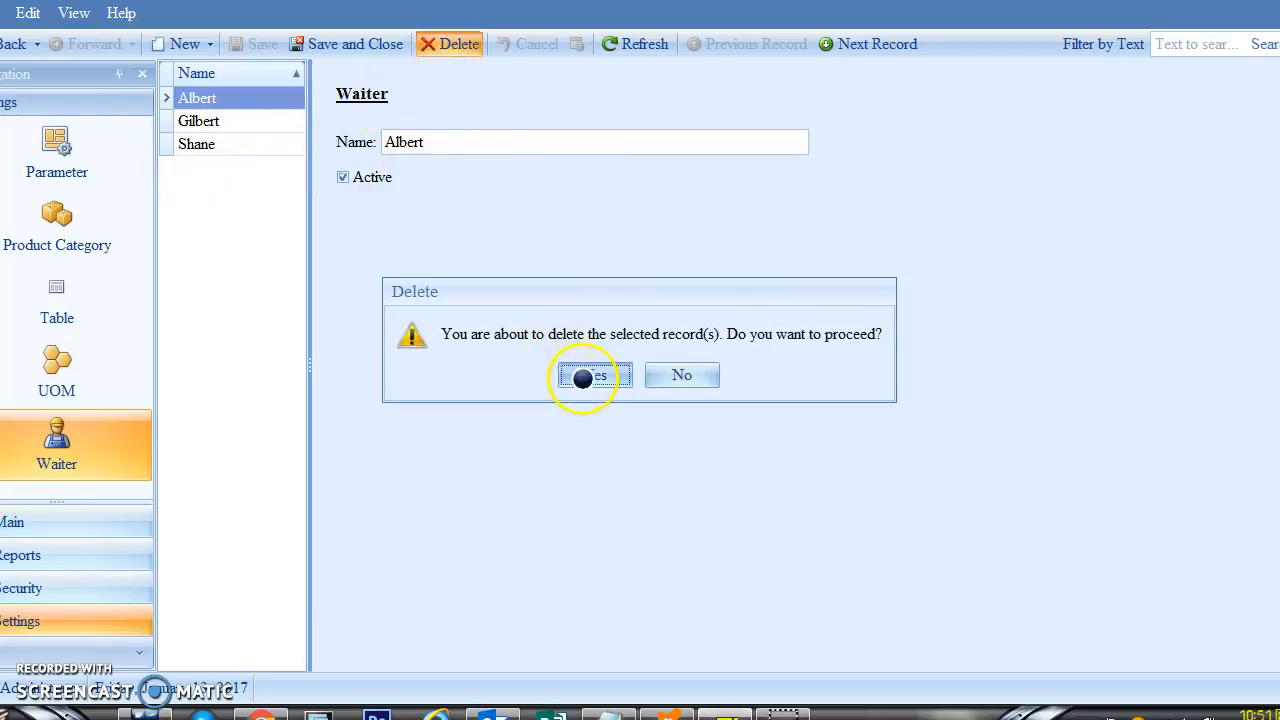
left_click(342, 178)
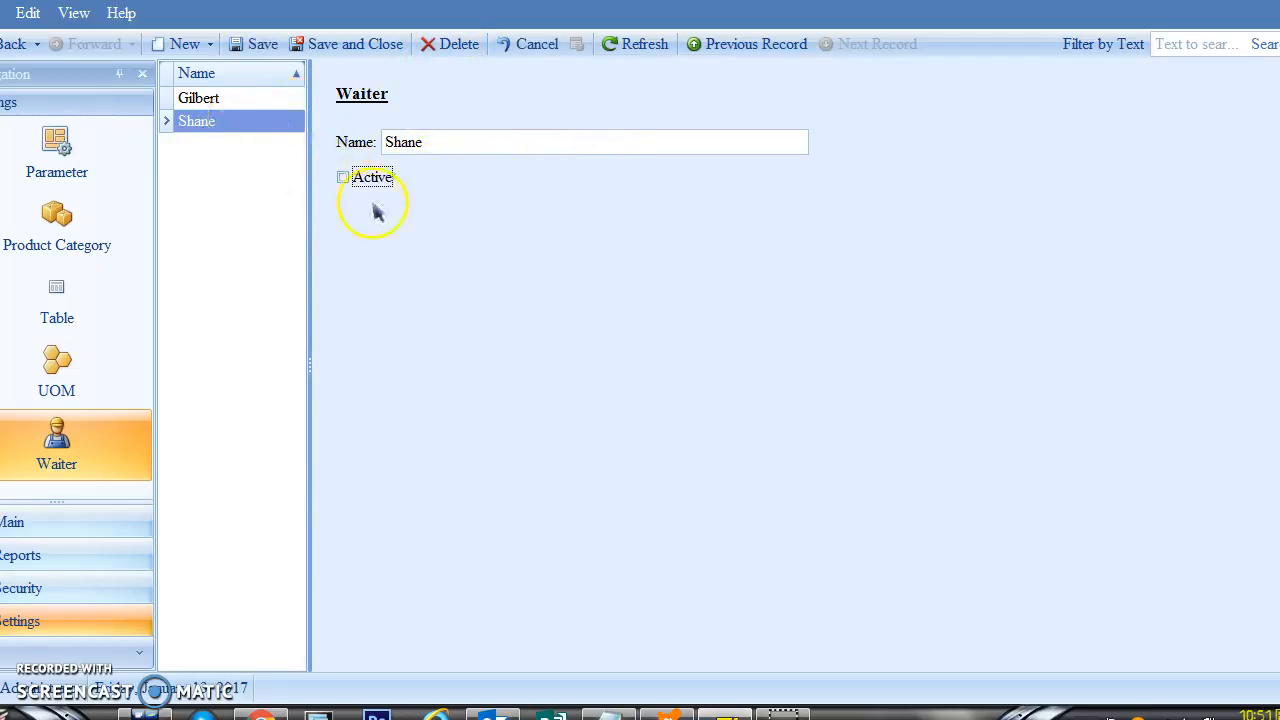
left_click(343, 178)
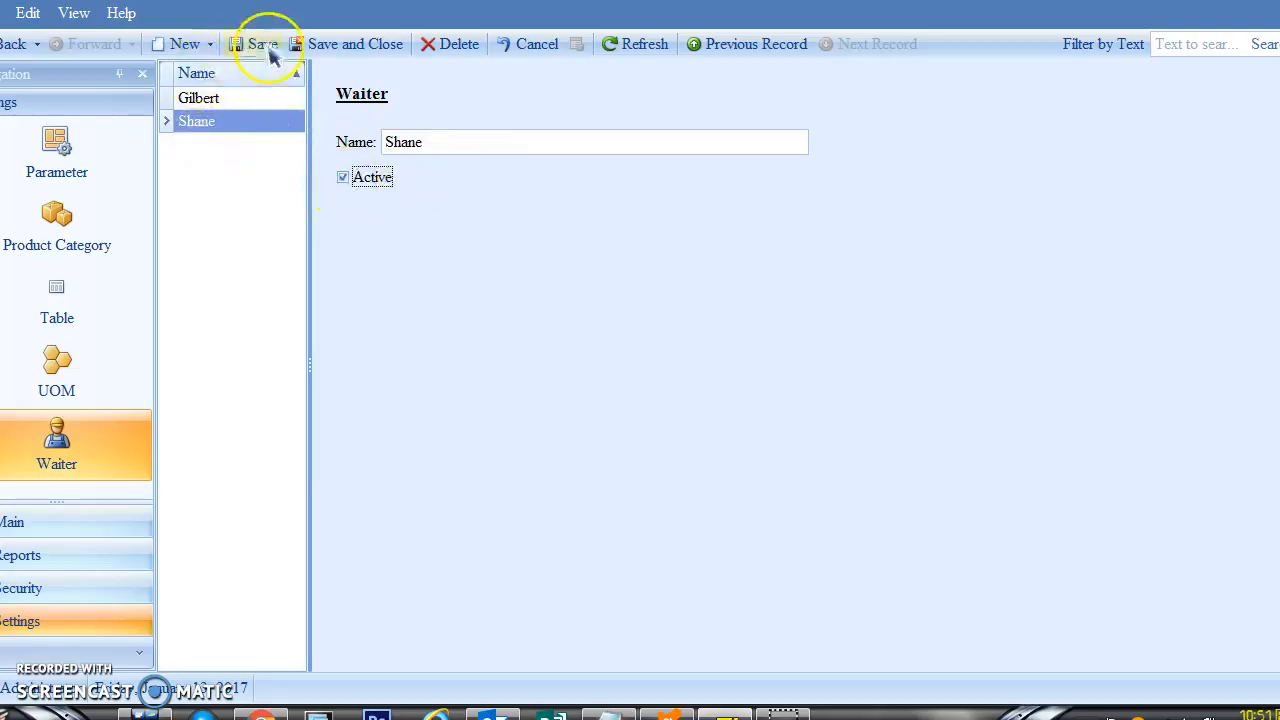
left_click(268, 52)
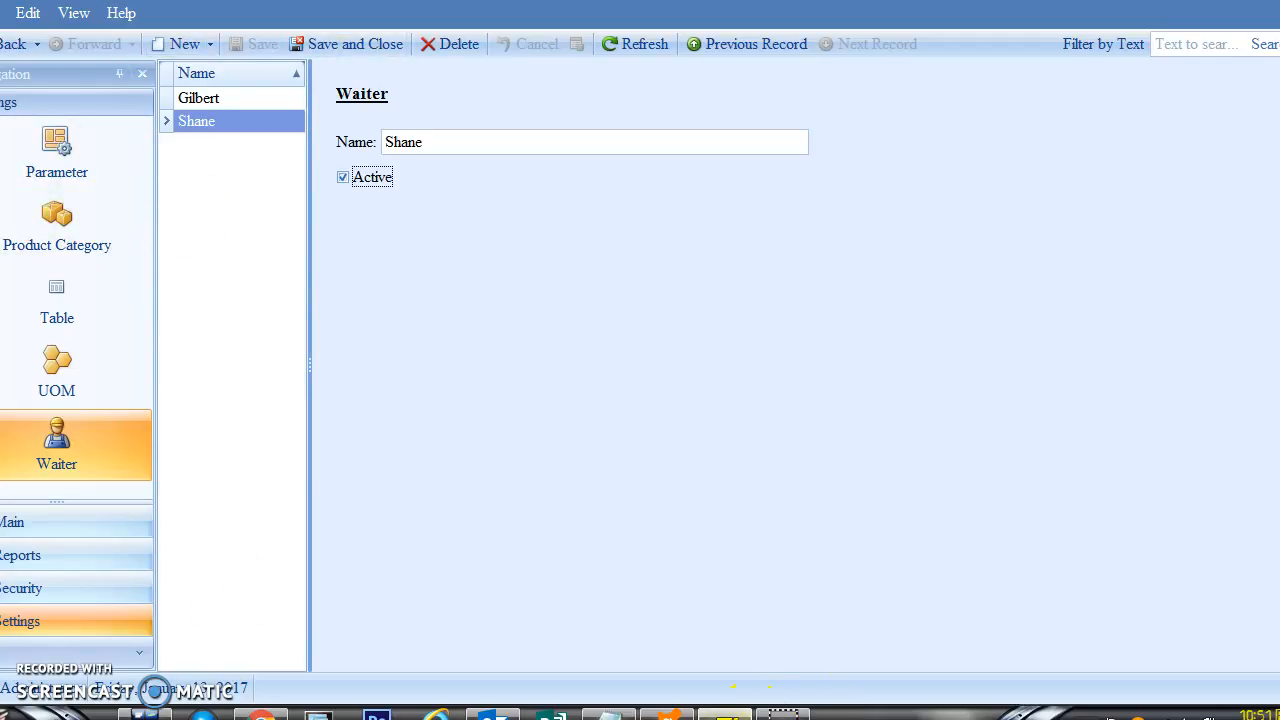
left_click(728, 714)
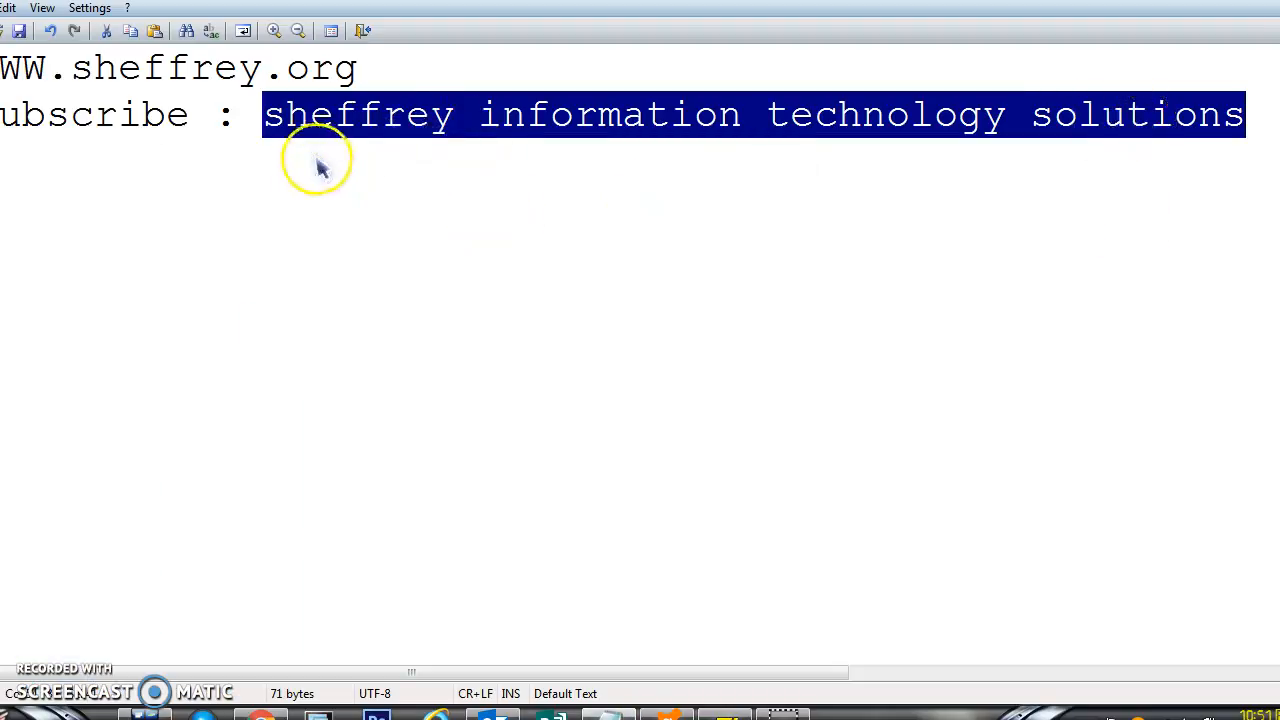